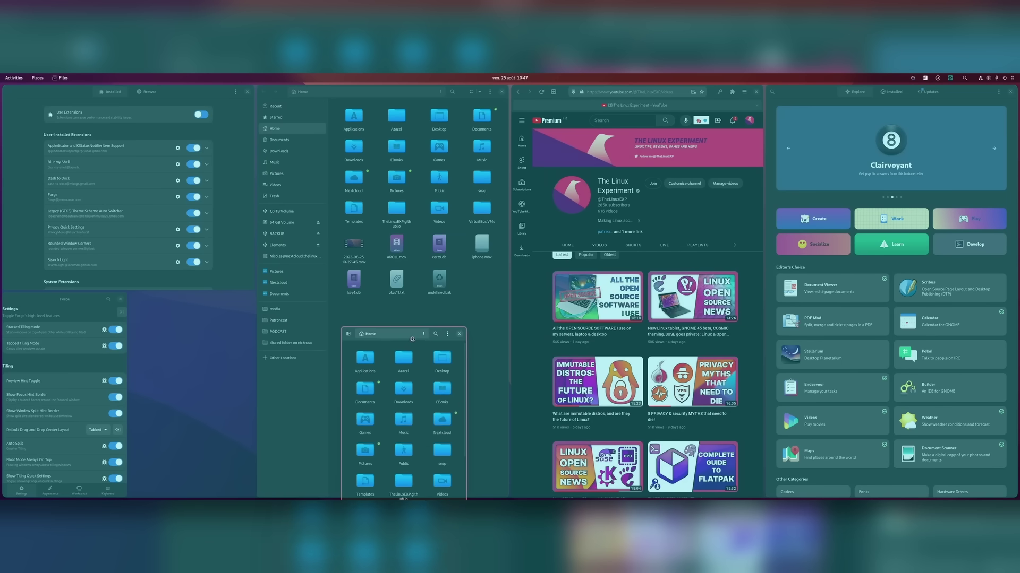
- Tile the floating Files window beneath the other Files window and move it over onto the browser window
left_click_drag(412, 339, 413, 385)
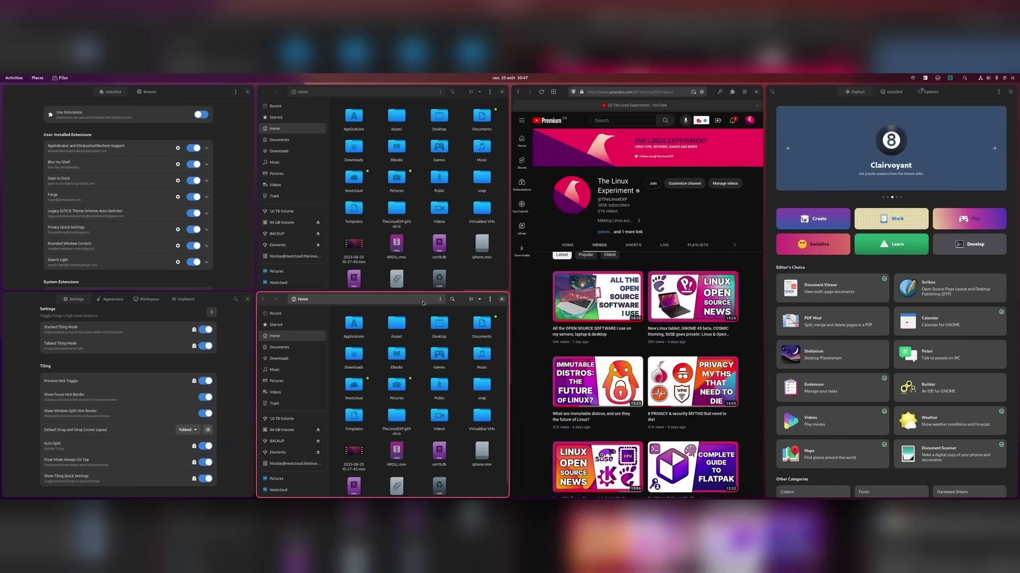
left_click_drag(423, 303, 646, 335)
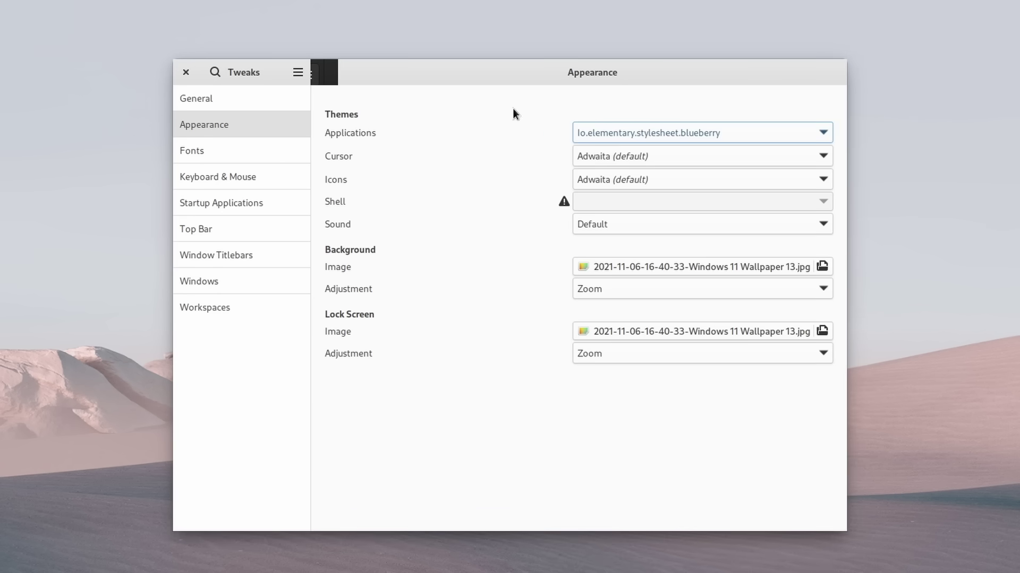
- Look at the Tweaks application menu and the list of themes offered for applications
left_click(298, 74)
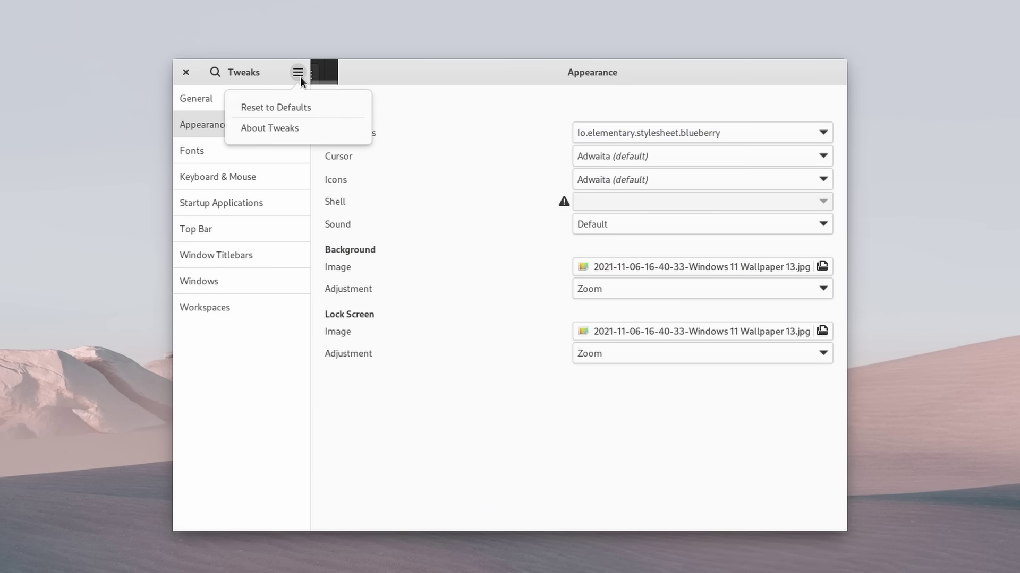
left_click(379, 273)
left_click(713, 131)
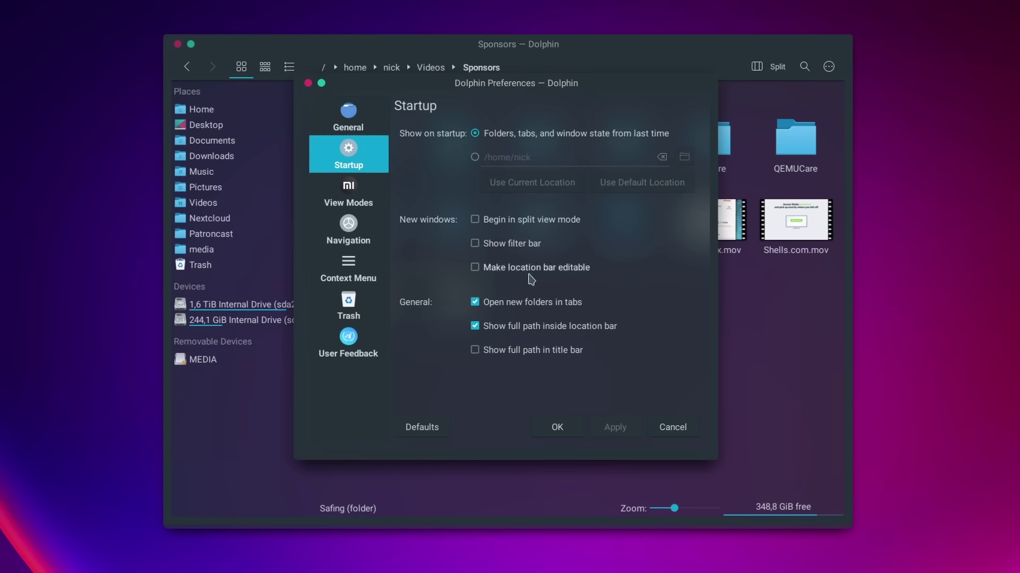
- Cancel the Dolphin preferences and area-select the items in the Sponsors folder and in the Home folder
left_click(673, 428)
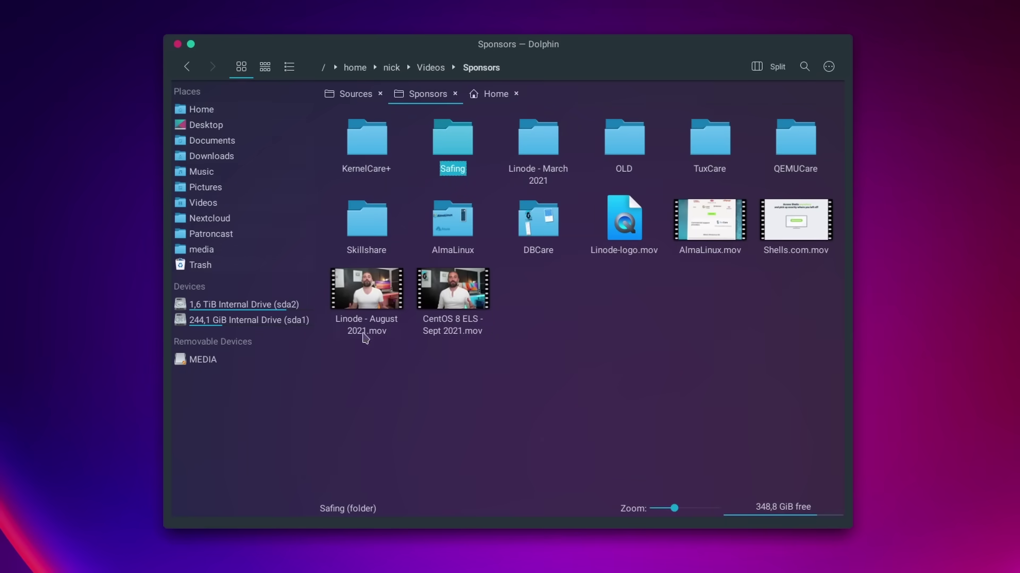
left_click_drag(362, 388, 803, 111)
left_click(690, 313)
left_click(207, 112)
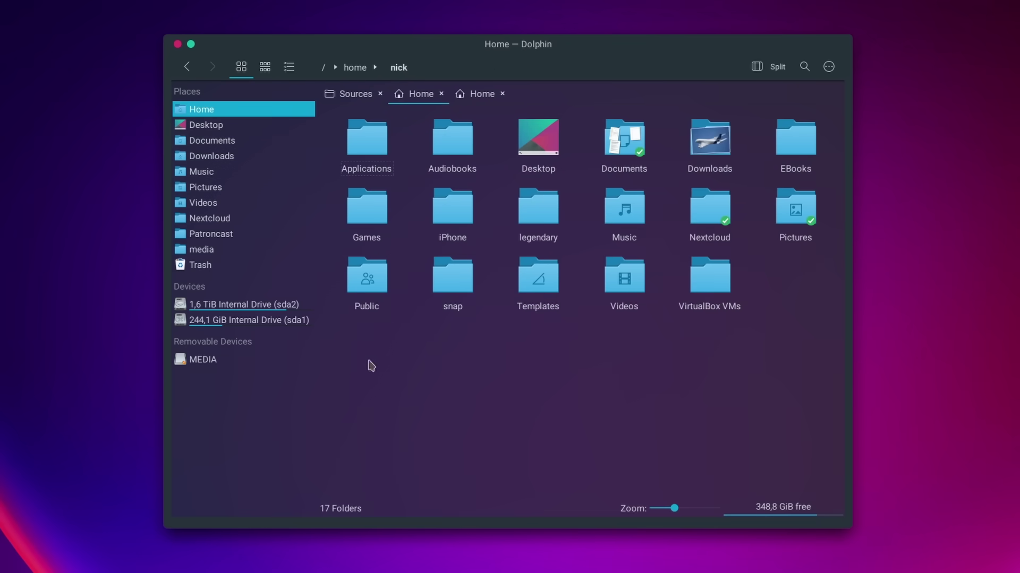
left_click_drag(343, 325, 824, 107)
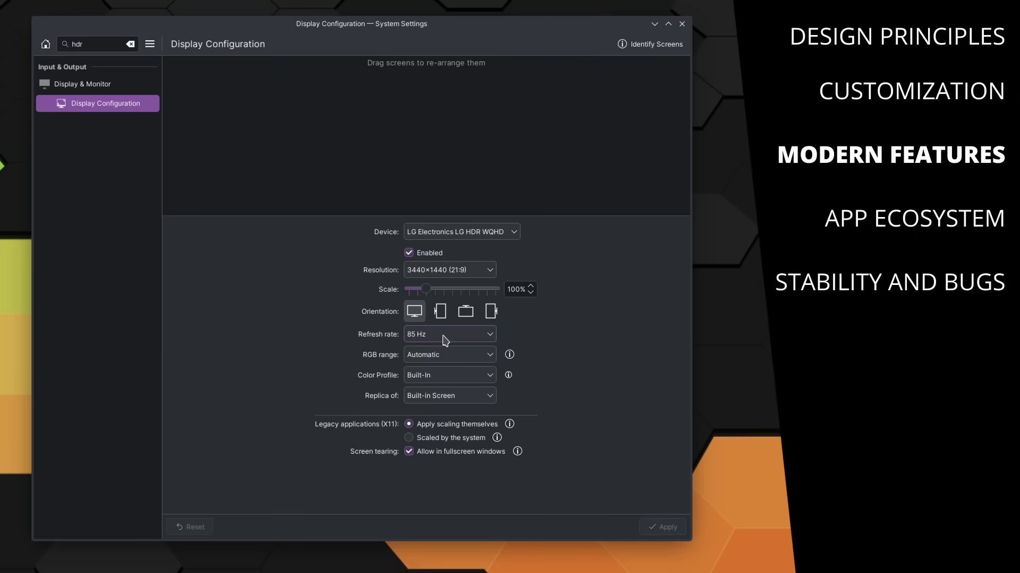
- Look through the refresh rate and RGB range options for the LG display
left_click(445, 336)
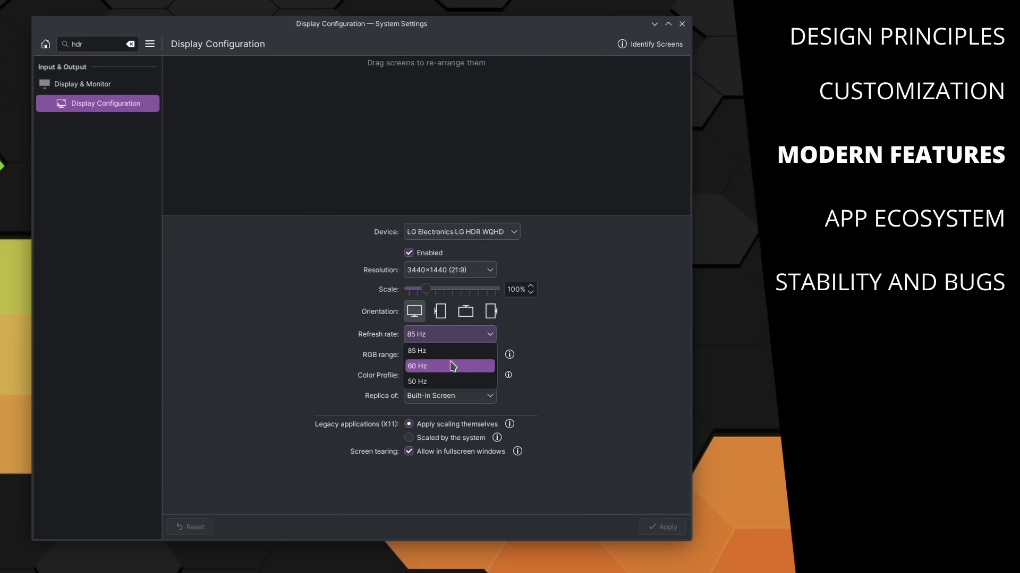
left_click(598, 366)
left_click(467, 359)
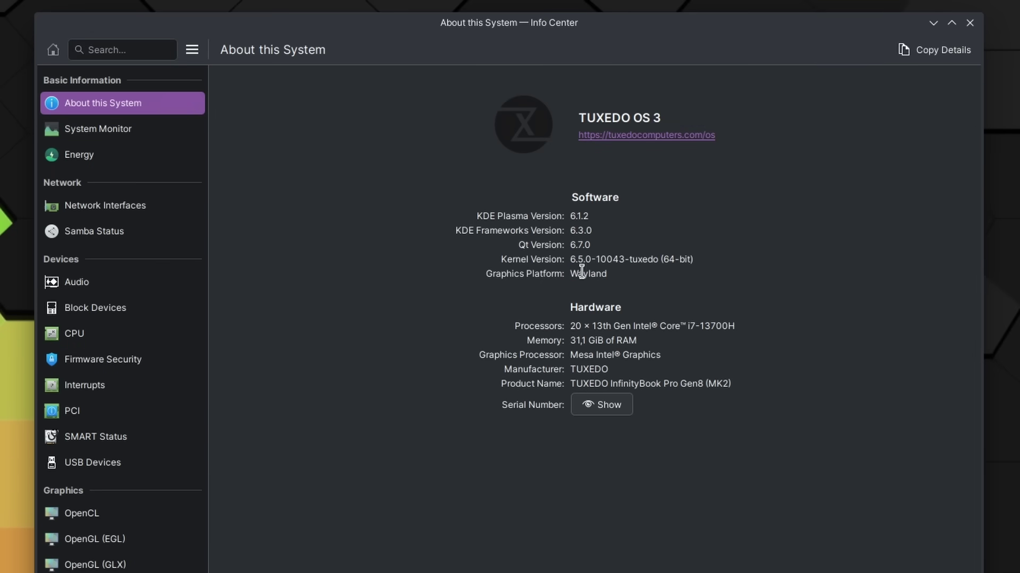
- Examine the Wayland and X-Server details in Info Center and return to the system overview
left_click(120, 526)
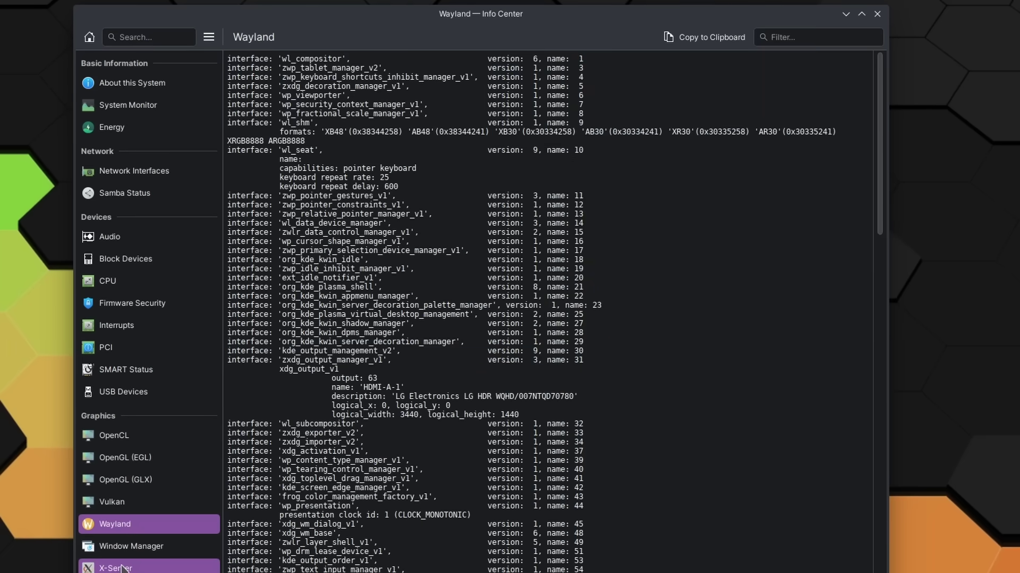
left_click(121, 568)
left_click_drag(266, 59, 563, 444)
left_click(563, 444)
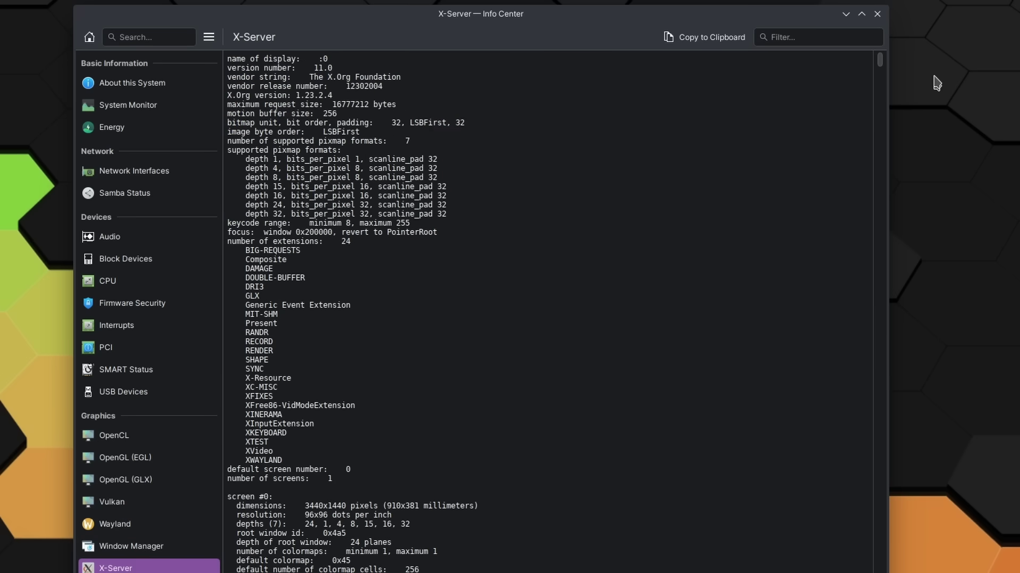
left_click_drag(881, 67, 858, 572)
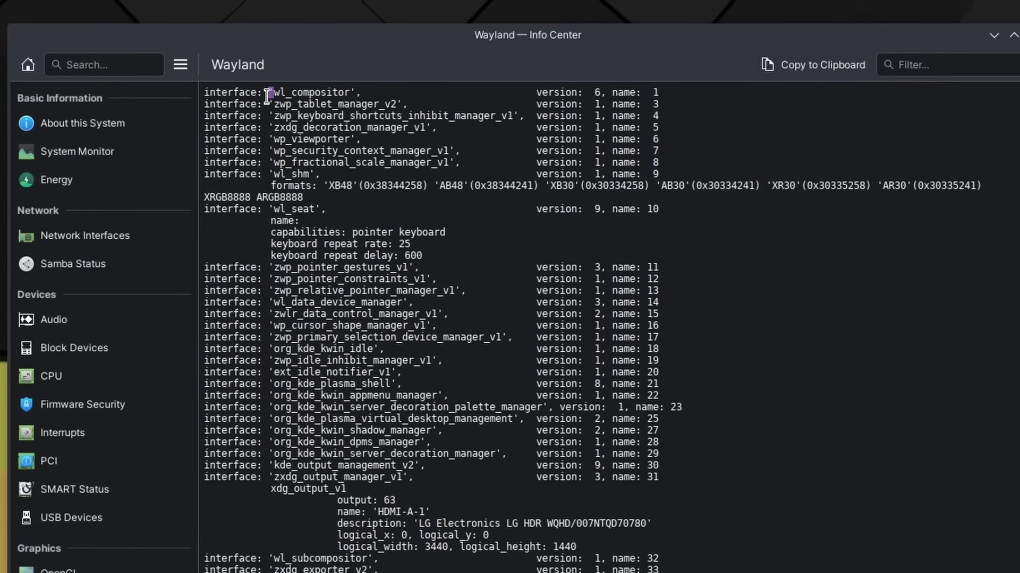
left_click_drag(267, 95, 579, 542)
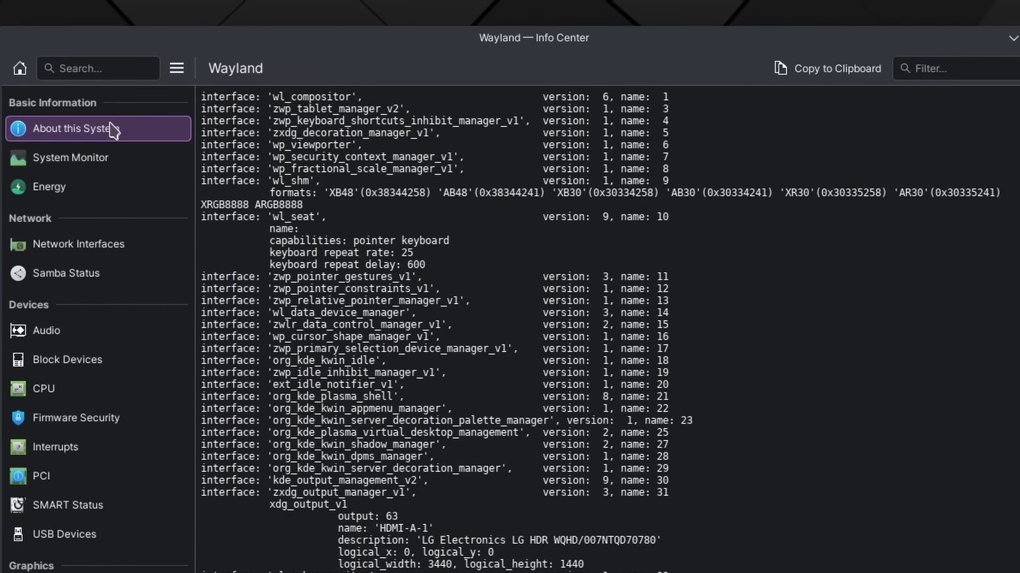
left_click(112, 127)
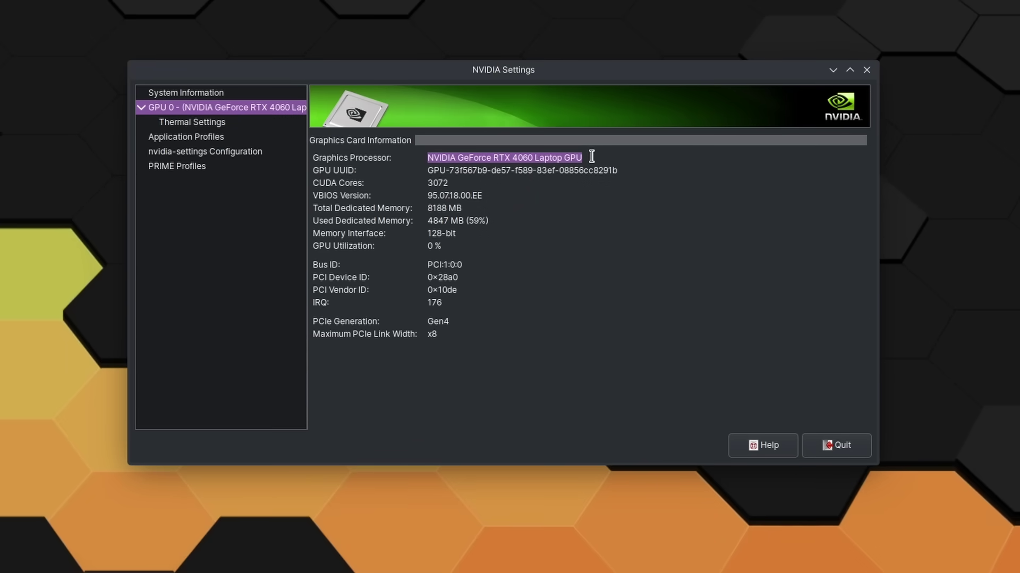
- Review the thermal, application profile, configuration and PRIME profile pages in NVIDIA Settings, and return to the GPU 0 information
left_click(205, 122)
left_click(202, 139)
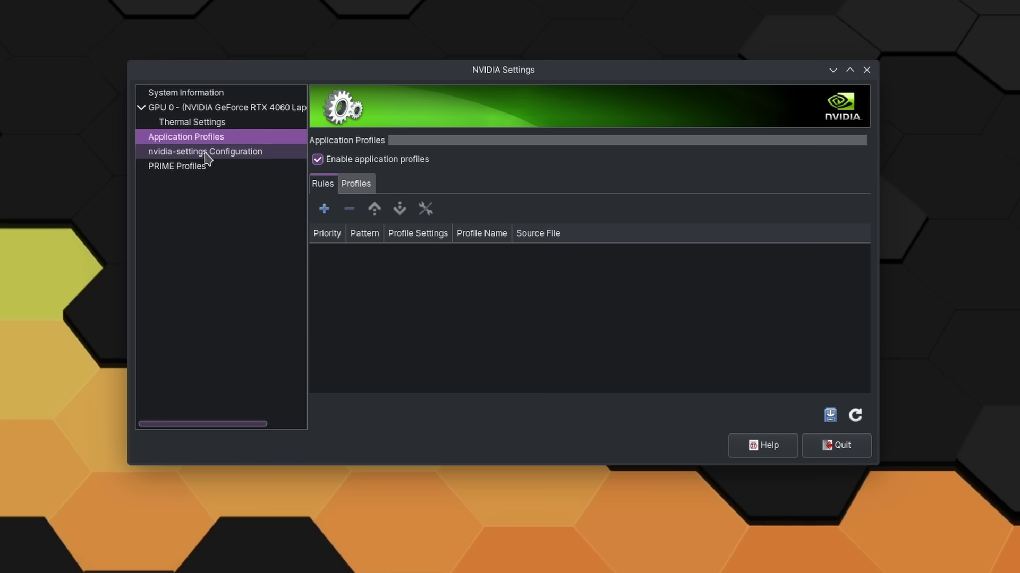
left_click(206, 152)
left_click(205, 166)
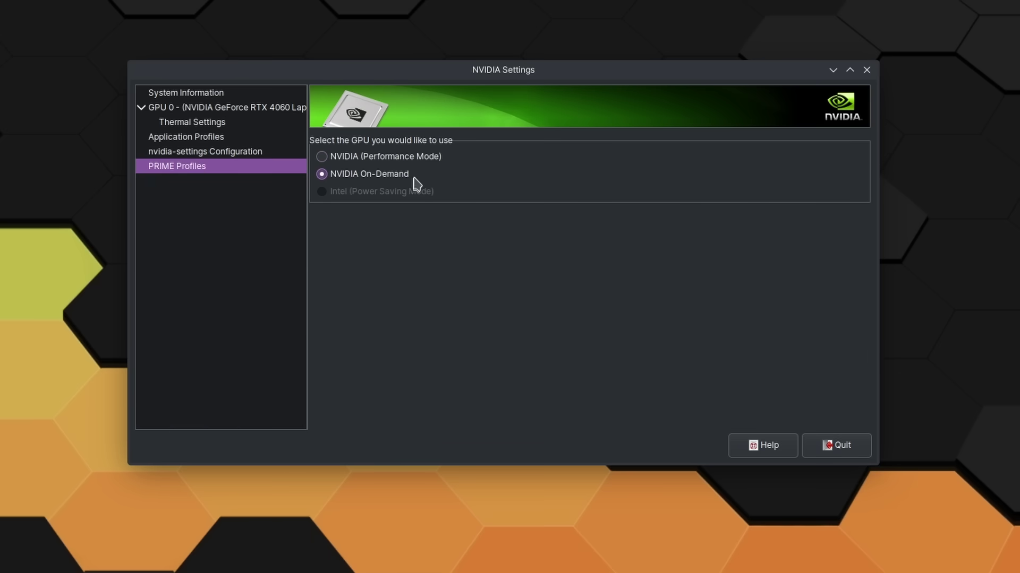
left_click(236, 111)
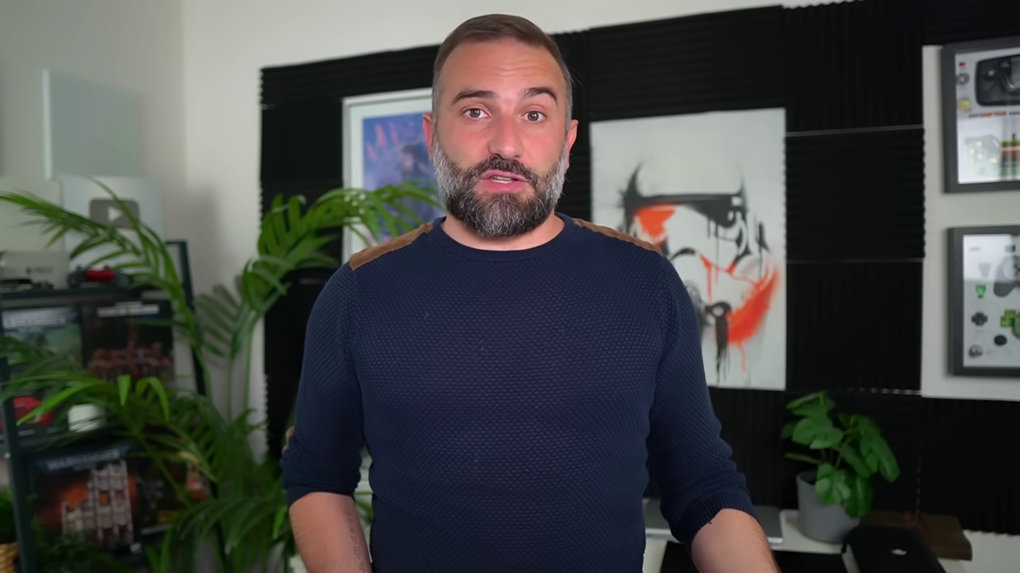
- Read the KWin HDR article, highlighting the Brightness Control heading and the summary of recommended GPU and kernel versions
left_click_drag(138, 272, 393, 278)
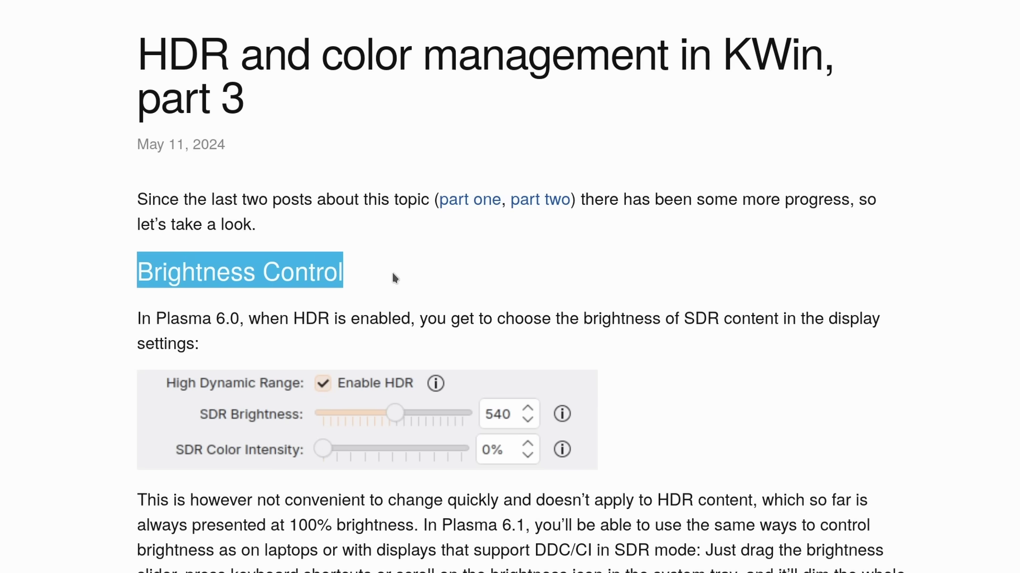
scroll(392, 277, "down", 2)
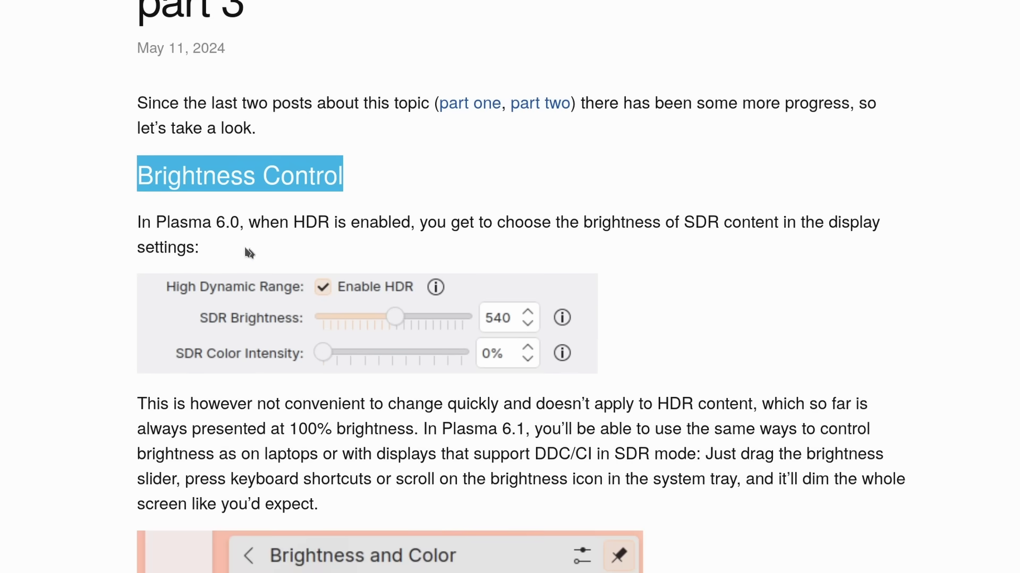
left_click(136, 313)
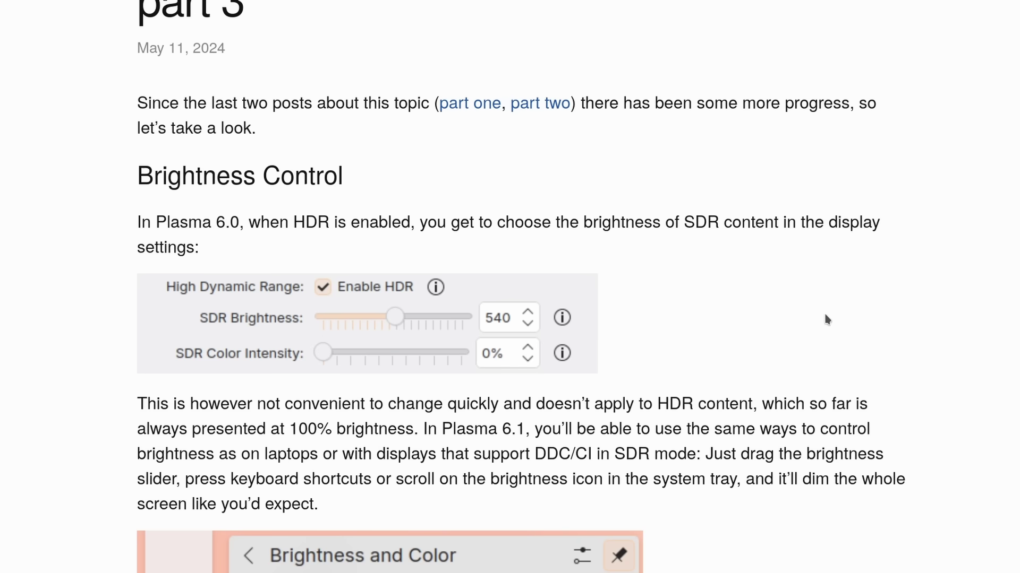
scroll(827, 318, "down", 15)
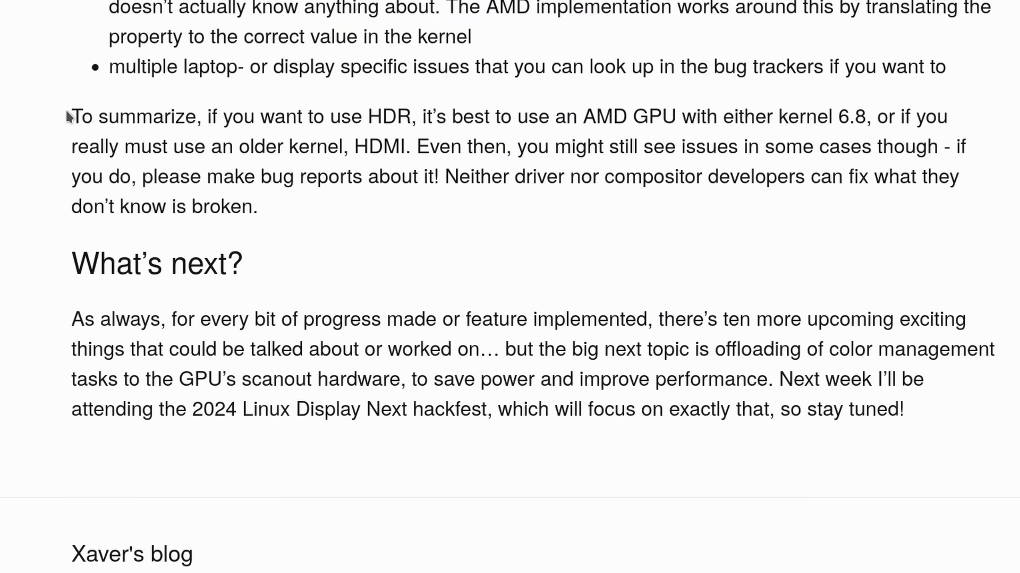
left_click_drag(158, 116, 612, 145)
left_click_drag(748, 139, 922, 134)
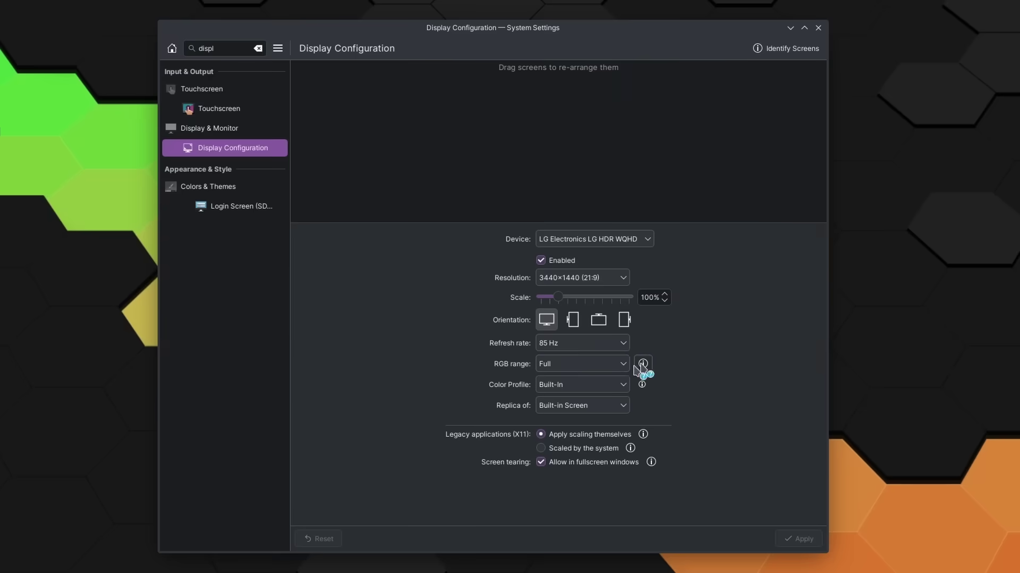
- Try the ICC Profile option as the LG display's color profile and check the profile file chooser's filter before cancelling it
left_click(587, 384)
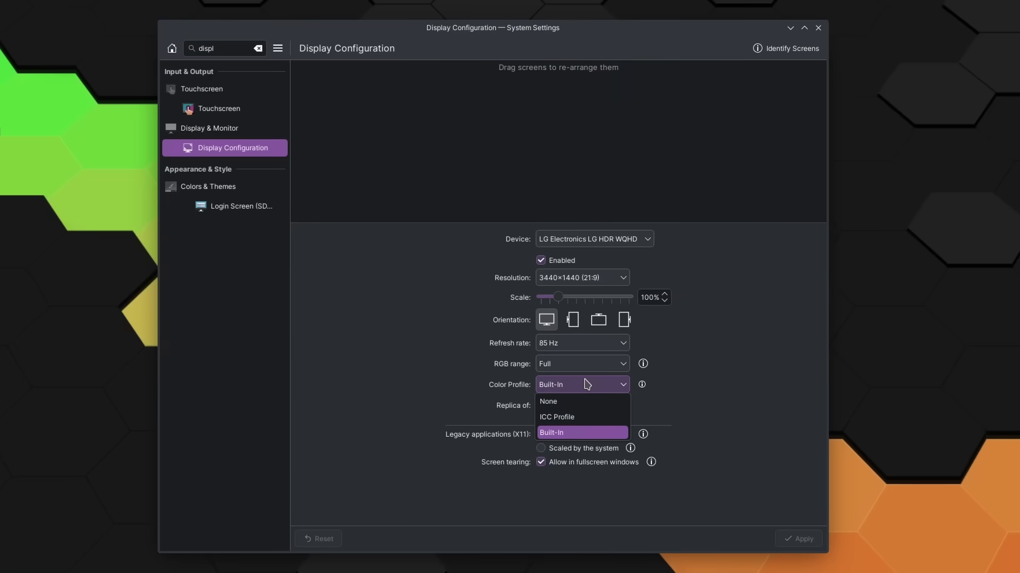
left_click(578, 418)
left_click(663, 406)
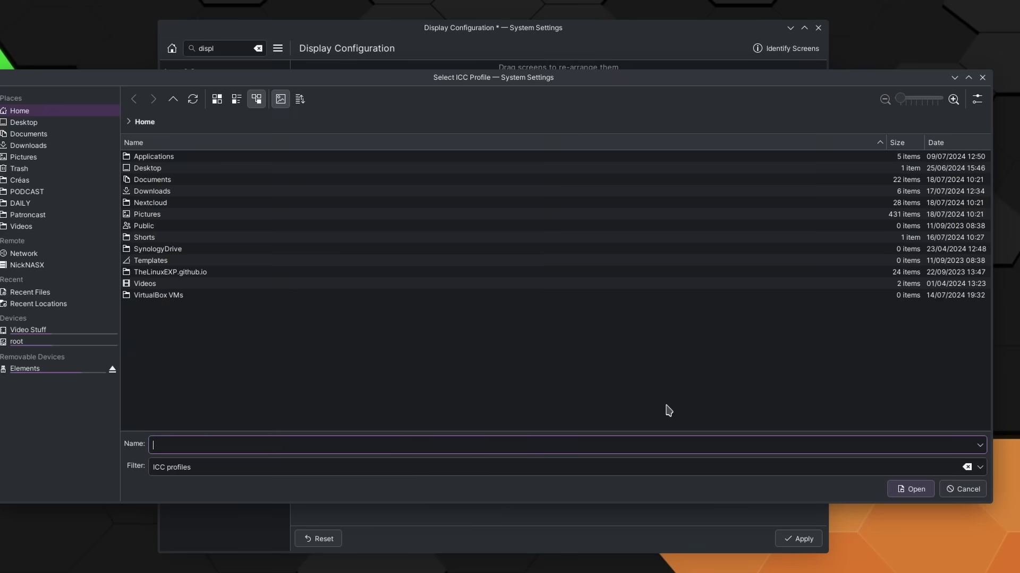
left_click(980, 468)
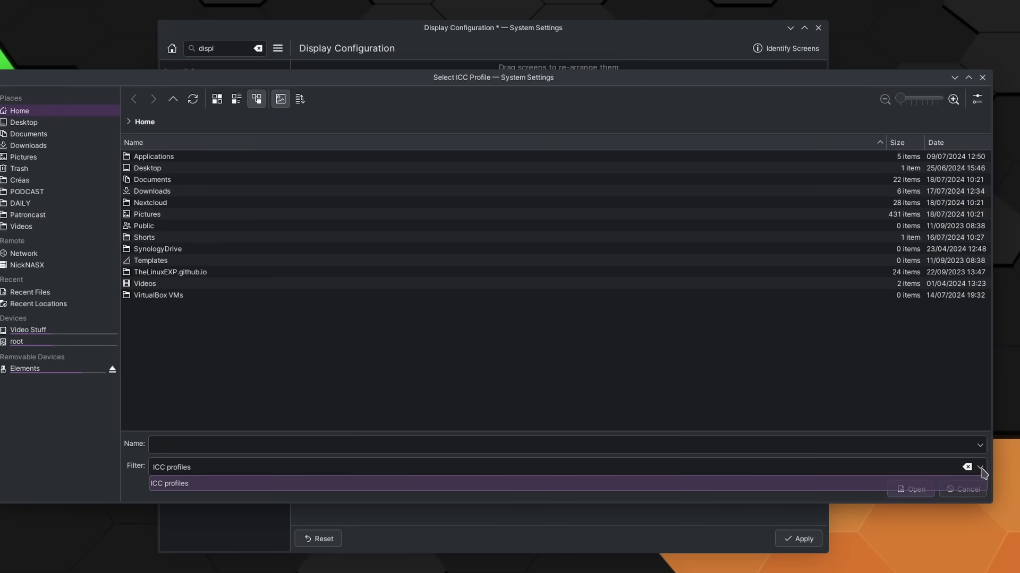
left_click(981, 469)
left_click(963, 489)
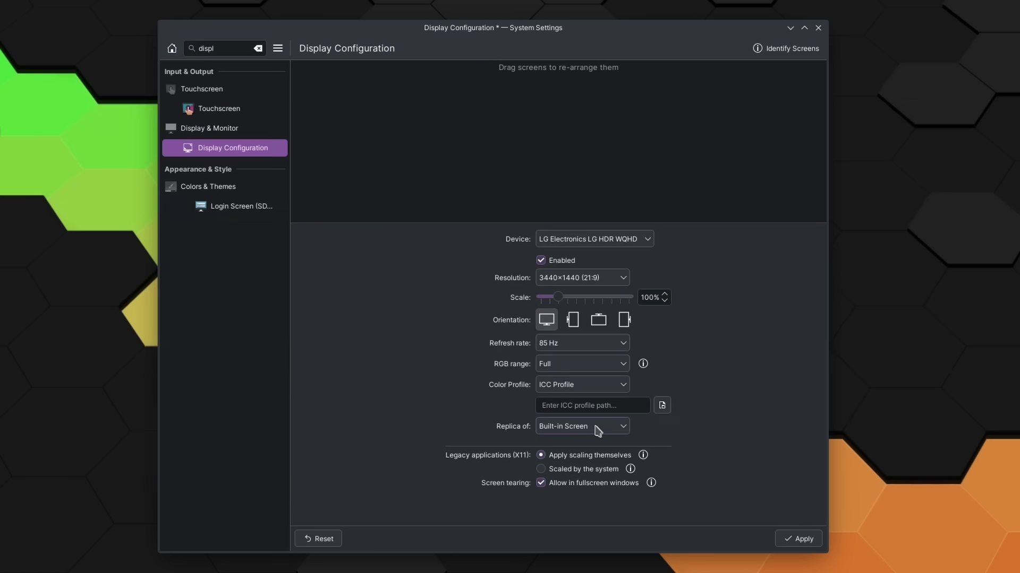
- Return the LG display's color profile to Built-In, trying another profile option along the way
left_click(549, 385)
left_click(581, 431)
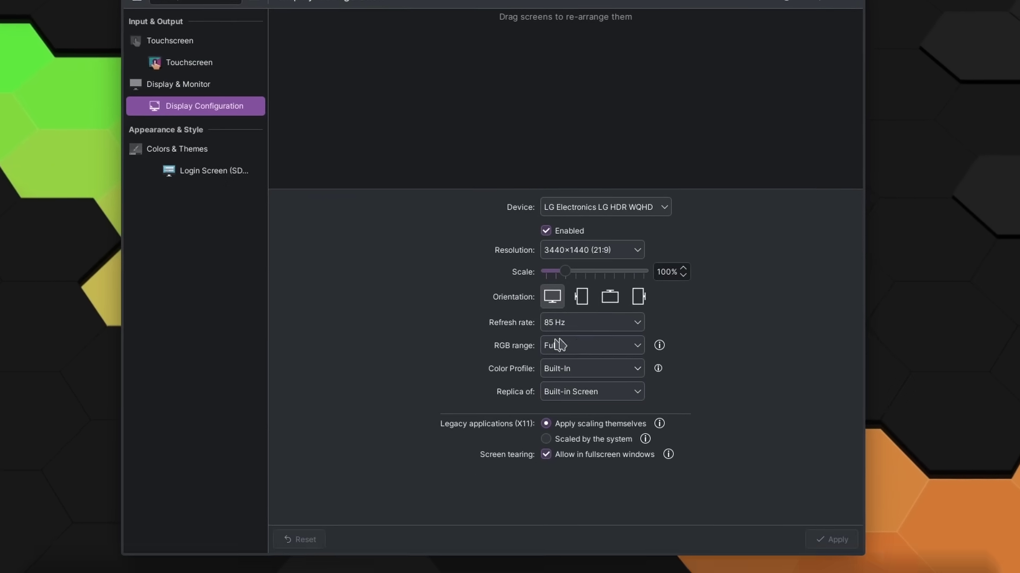
left_click(601, 363)
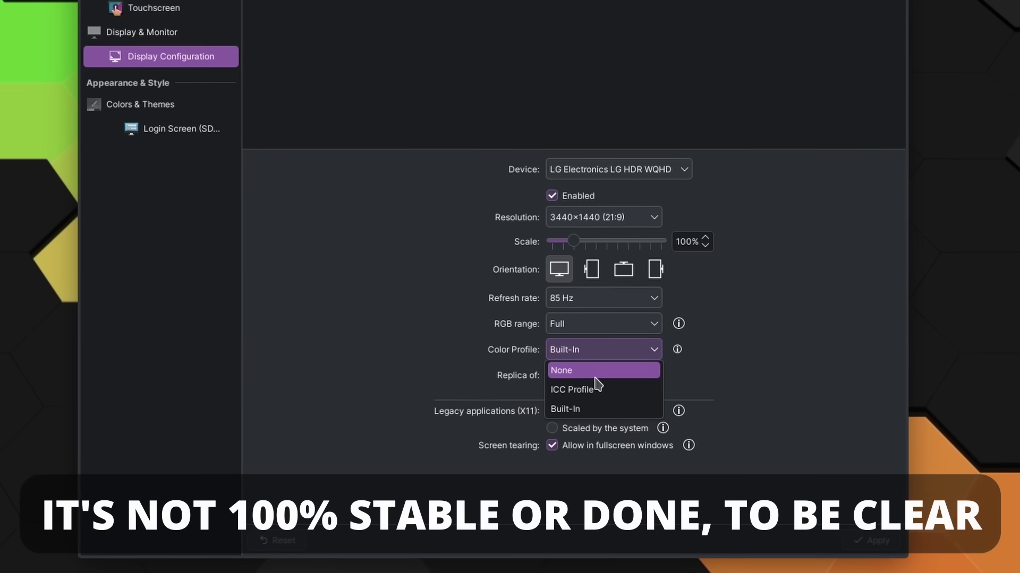
left_click(590, 379)
left_click(600, 346)
left_click(584, 404)
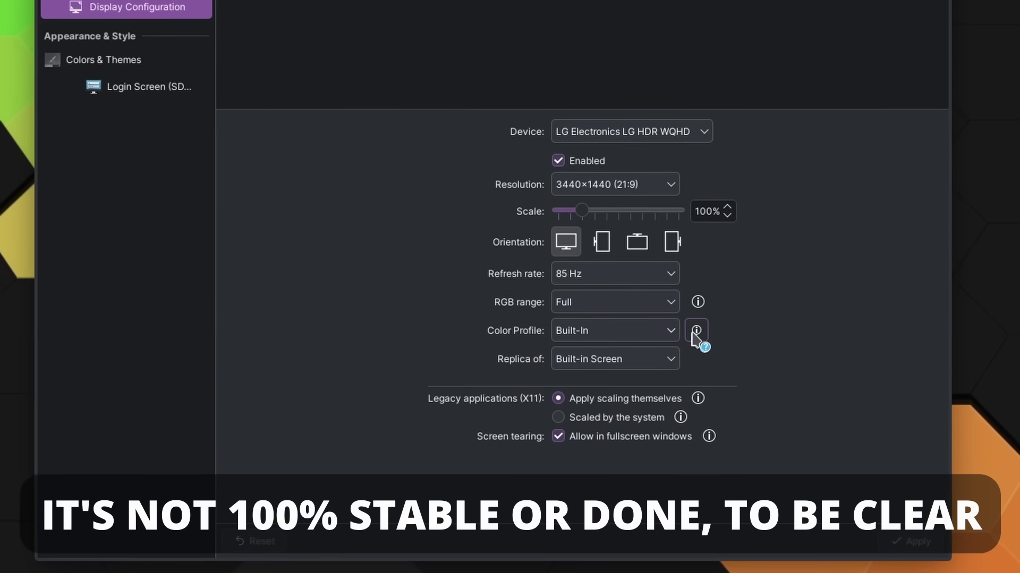
mouse_move(702, 328)
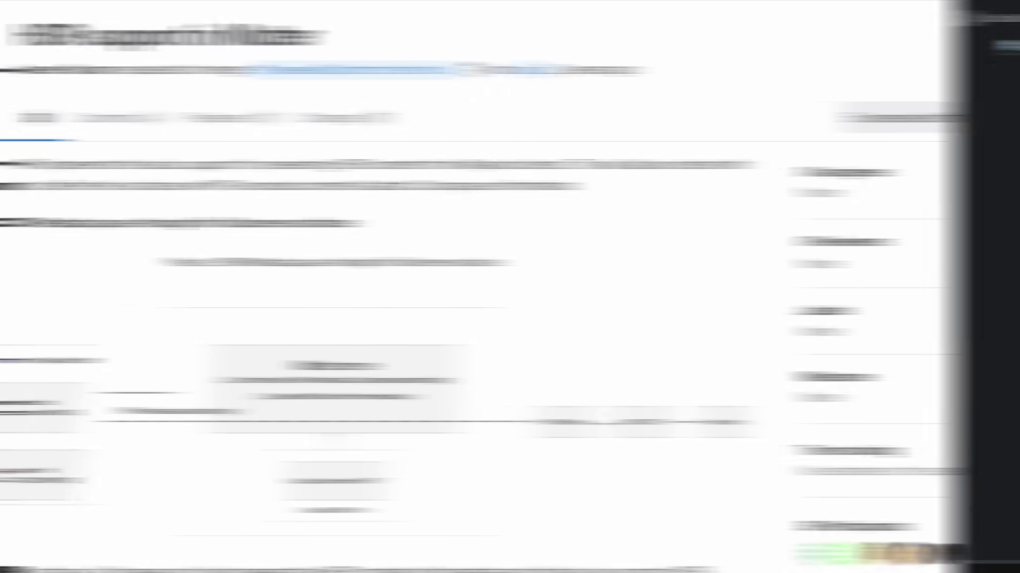
- Read the Draft: HDR support in Mutter merge request, highlighting its title and opening sentence and going through its implementation phases
double_click(25, 33)
left_click_drag(25, 33, 298, 33)
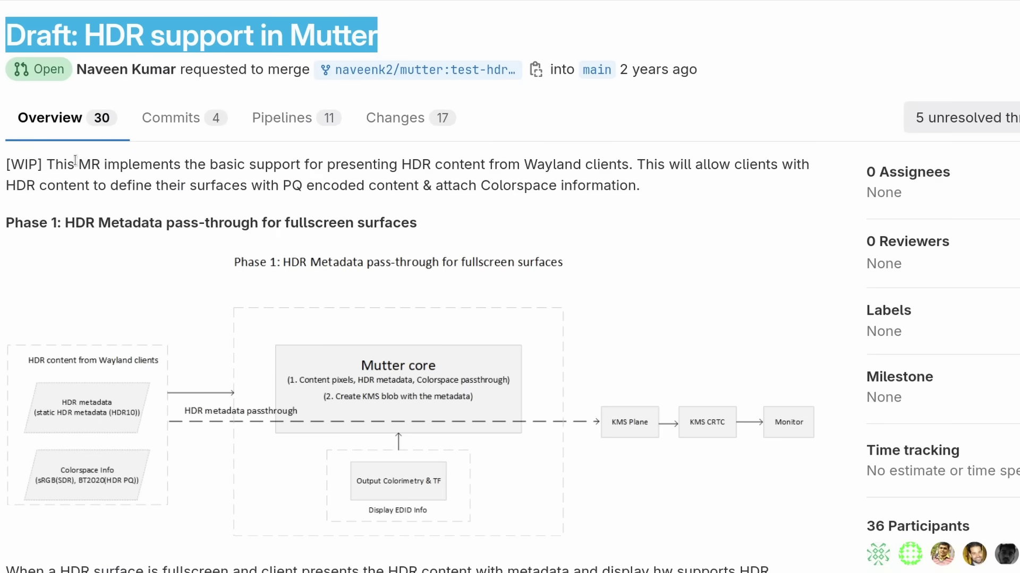
double_click(54, 165)
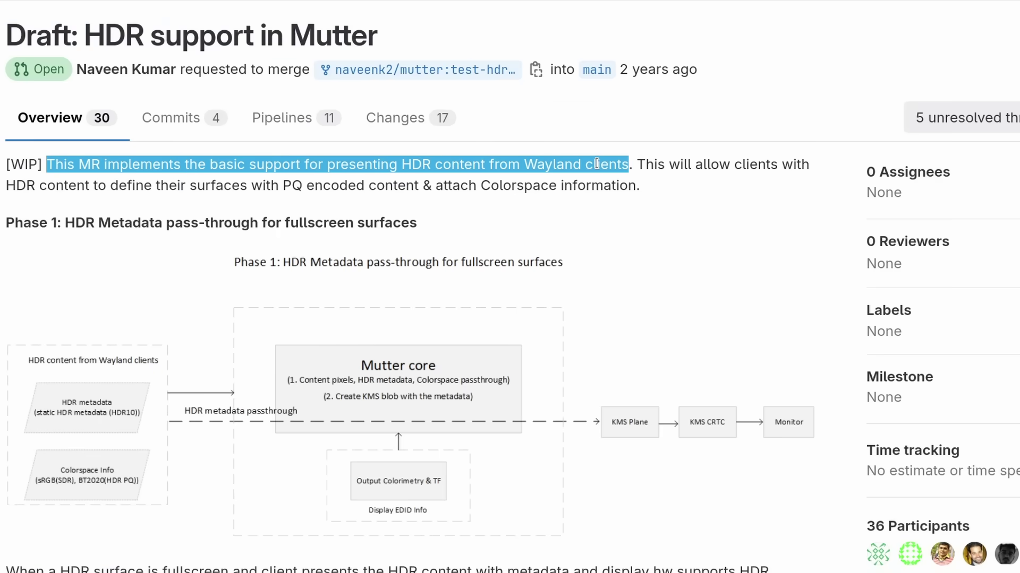
scroll(662, 218, "down", 10)
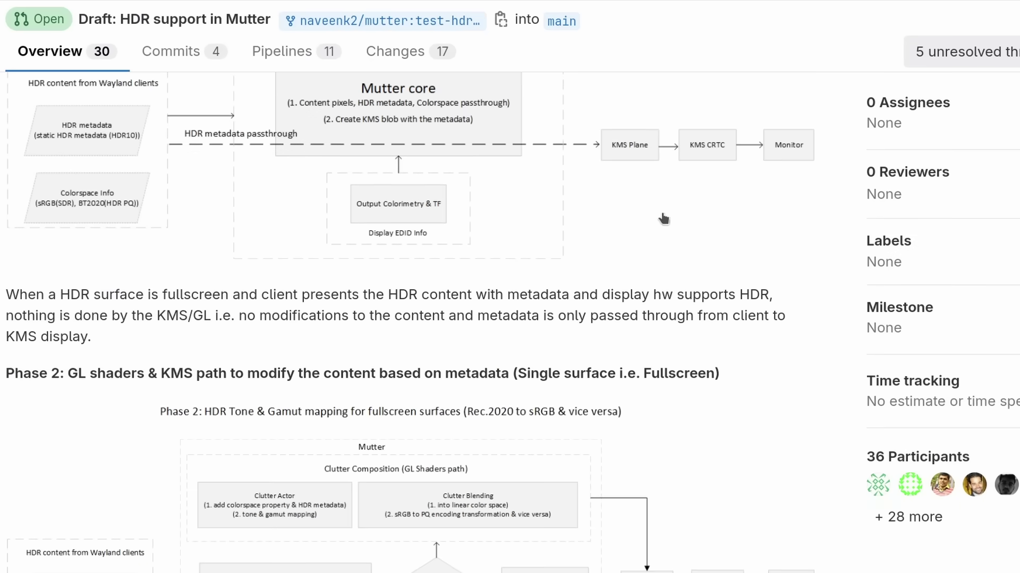
scroll(663, 218, "down", 5)
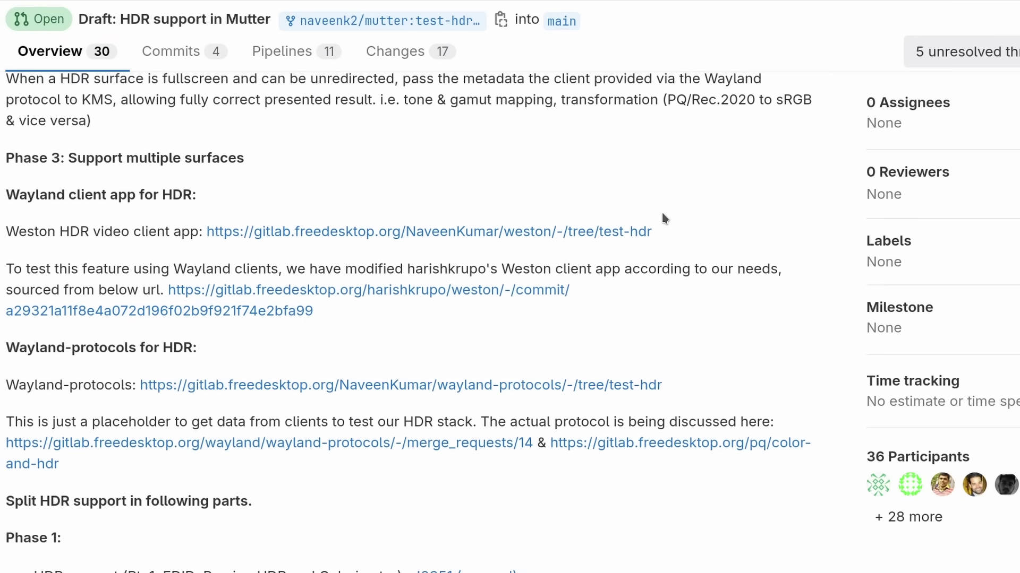
scroll(120, 223, "down", 5)
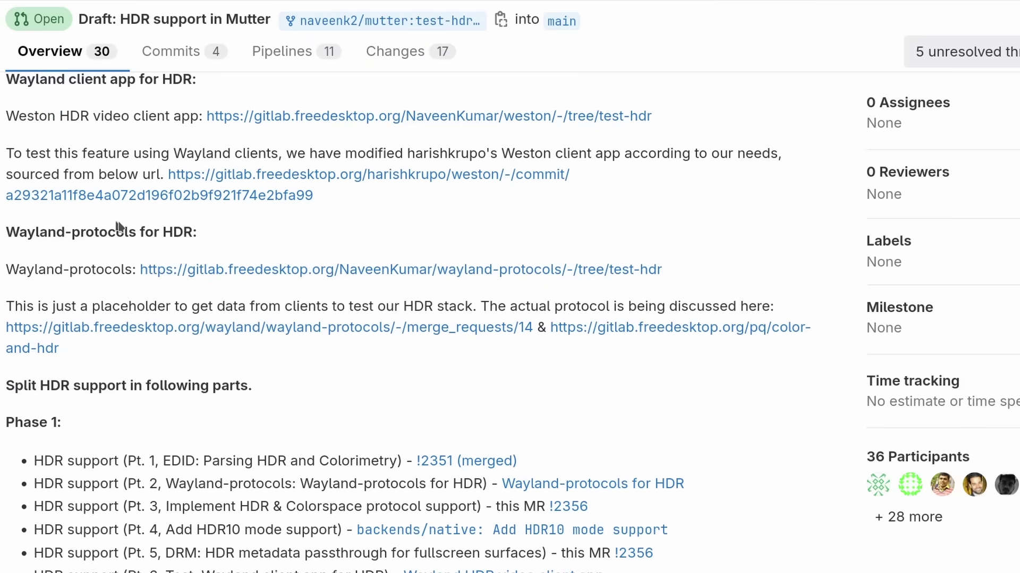
- Read the Phase 1 list of the Mutter HDR merge request, highlighting its HDR support items in turn
left_click_drag(573, 296, 70, 312)
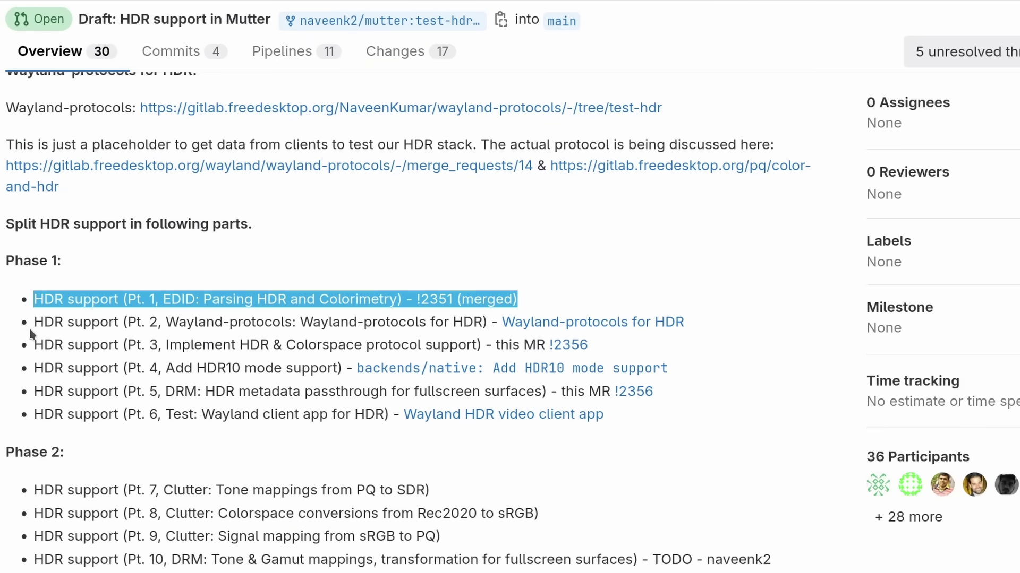
triple_click(722, 314)
left_click_drag(721, 313, 718, 338)
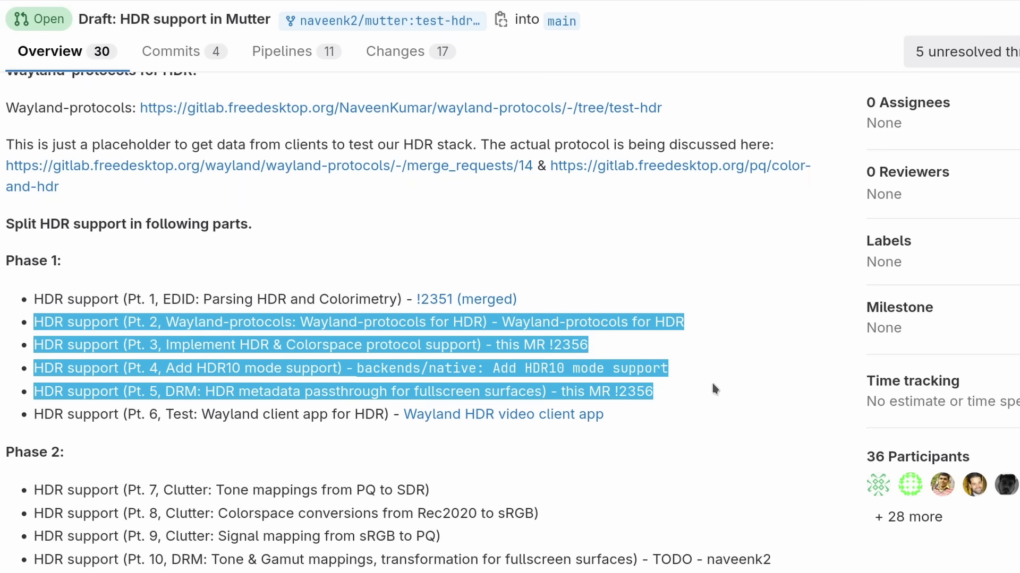
left_click_drag(713, 403, 713, 407)
left_click(711, 399)
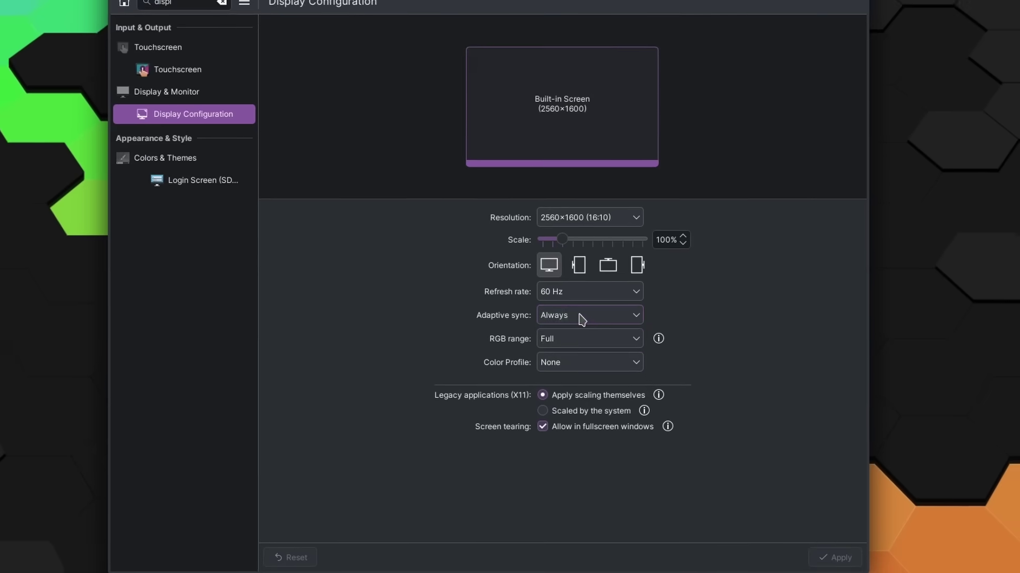
- In Plasma's Display Configuration, try the Never and Automatic options for the built-in screen's adaptive sync
left_click(584, 318)
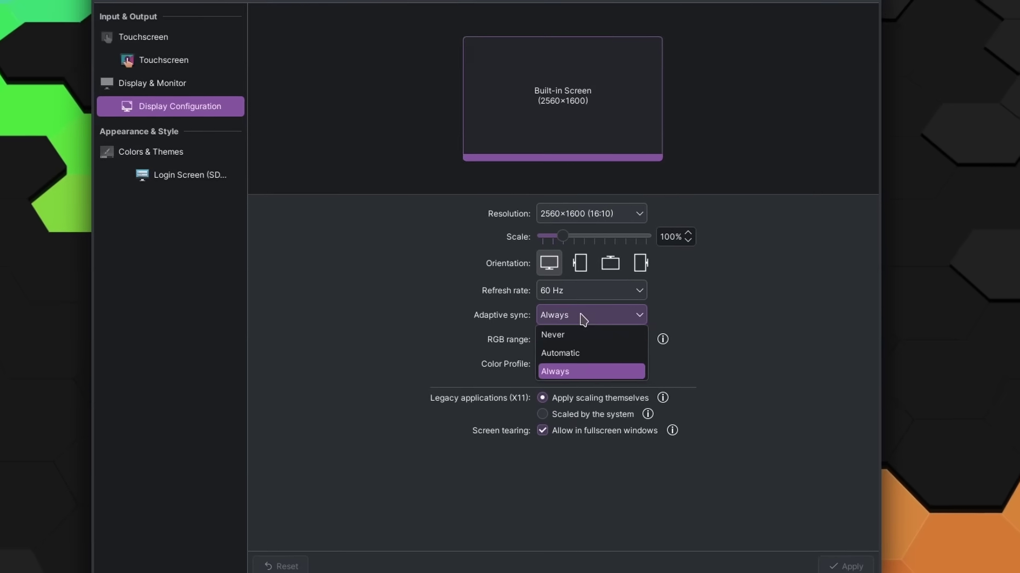
left_click(594, 335)
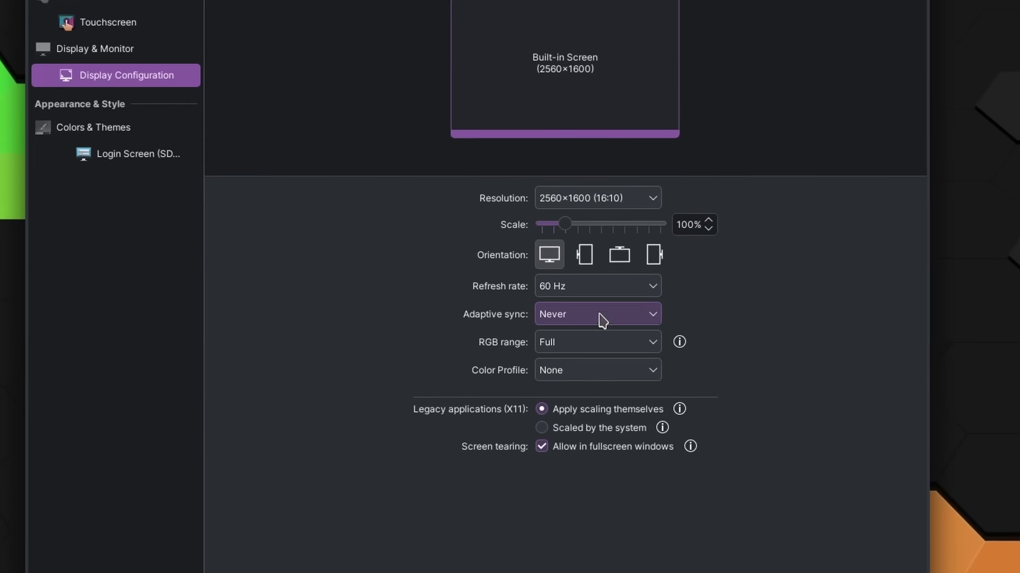
left_click(601, 318)
left_click(589, 358)
left_click(586, 314)
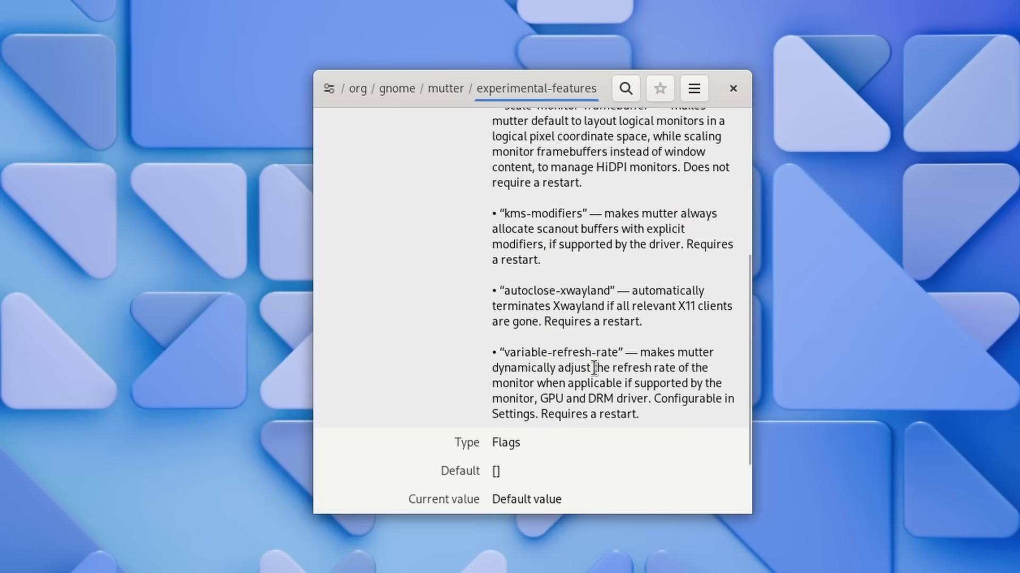
- In dconf Editor, replace the default value of Mutter's experimental-features with a custom value that enables variable-refresh-rate
scroll(594, 367, "down", 3)
left_click(513, 455)
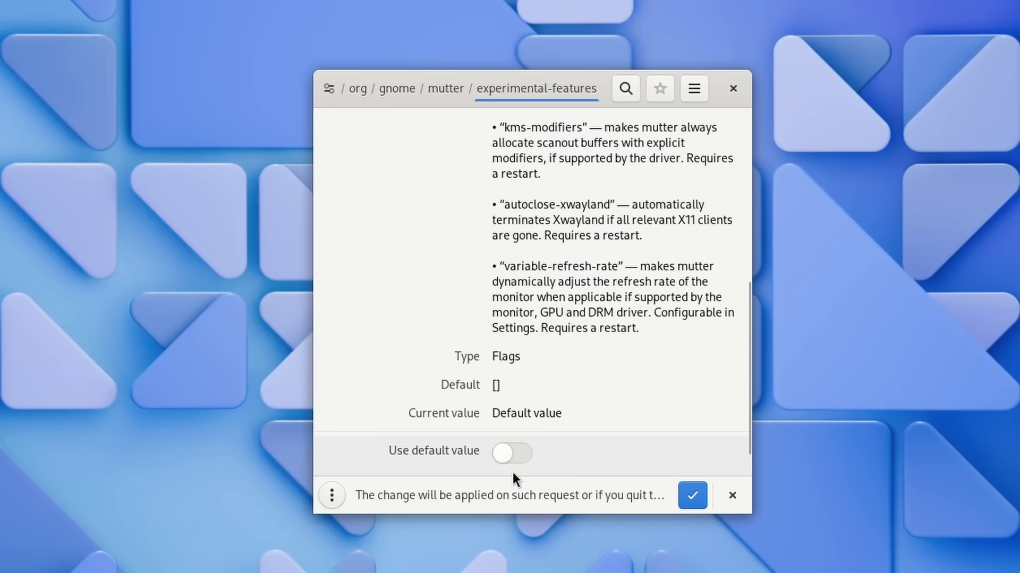
scroll(610, 387, "down", 1)
left_click(511, 454)
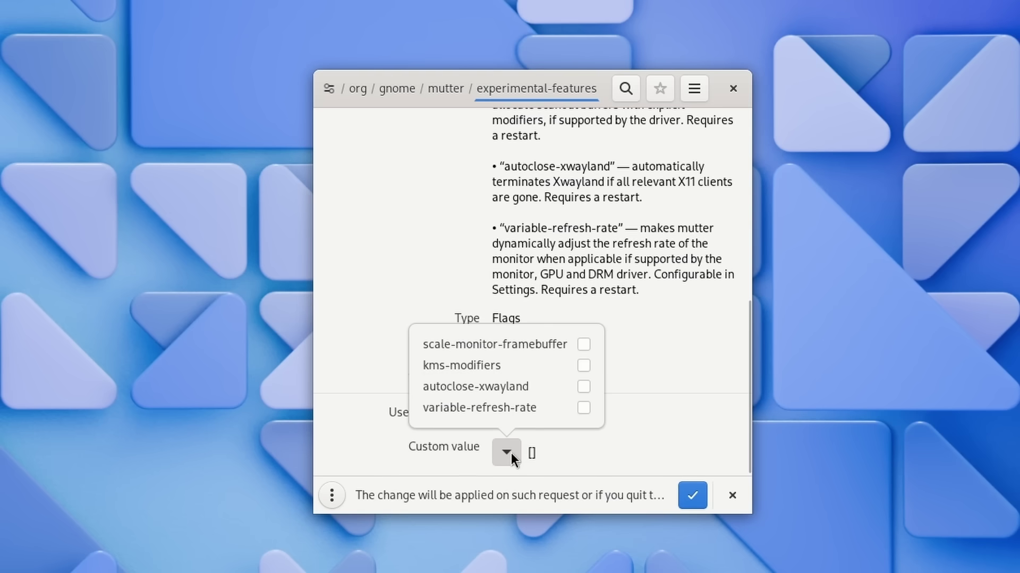
left_click(584, 407)
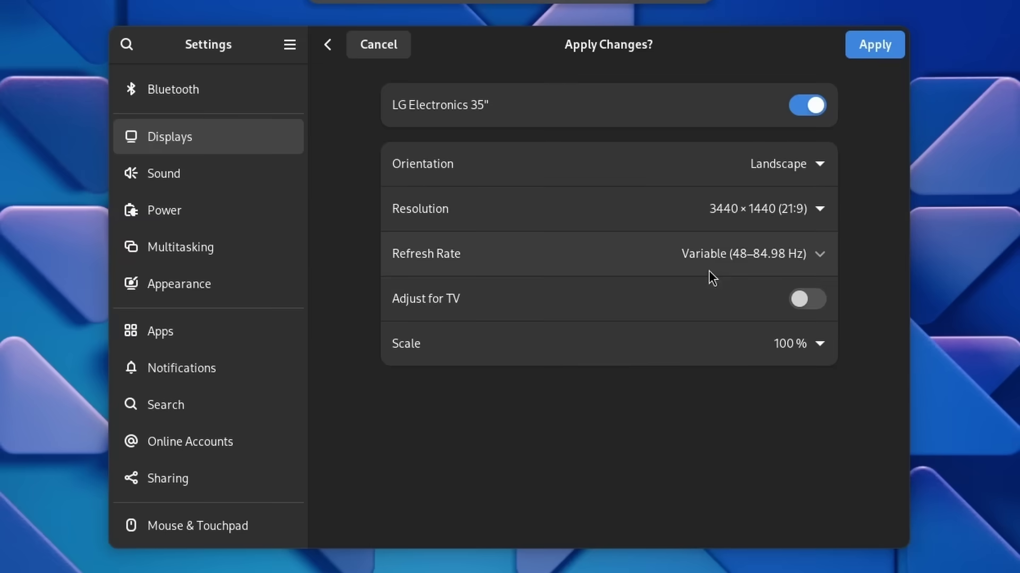
- In GNOME Settings, expand the LG display's refresh rate settings and examine the available refresh rates
left_click(798, 257)
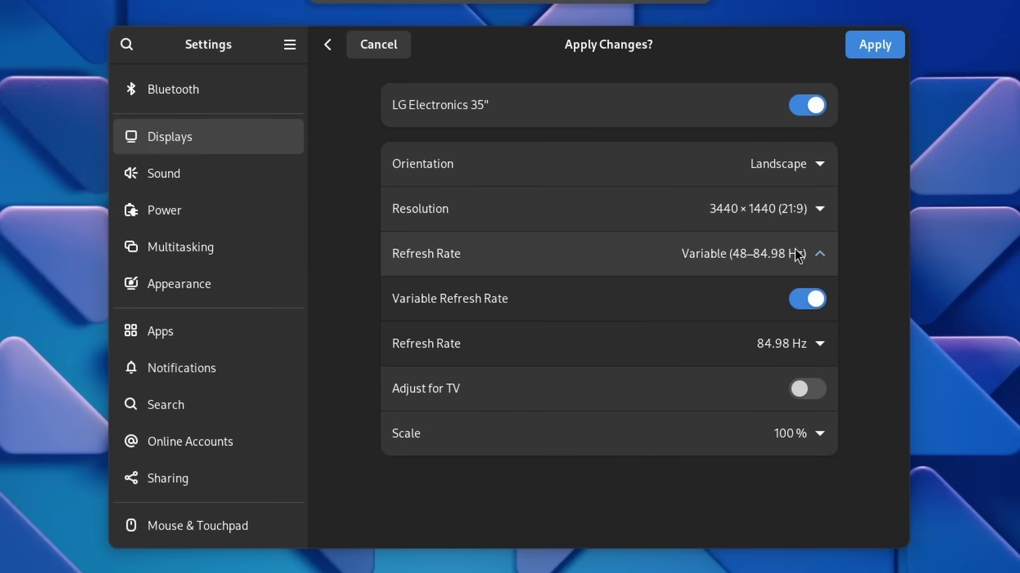
left_click(812, 343)
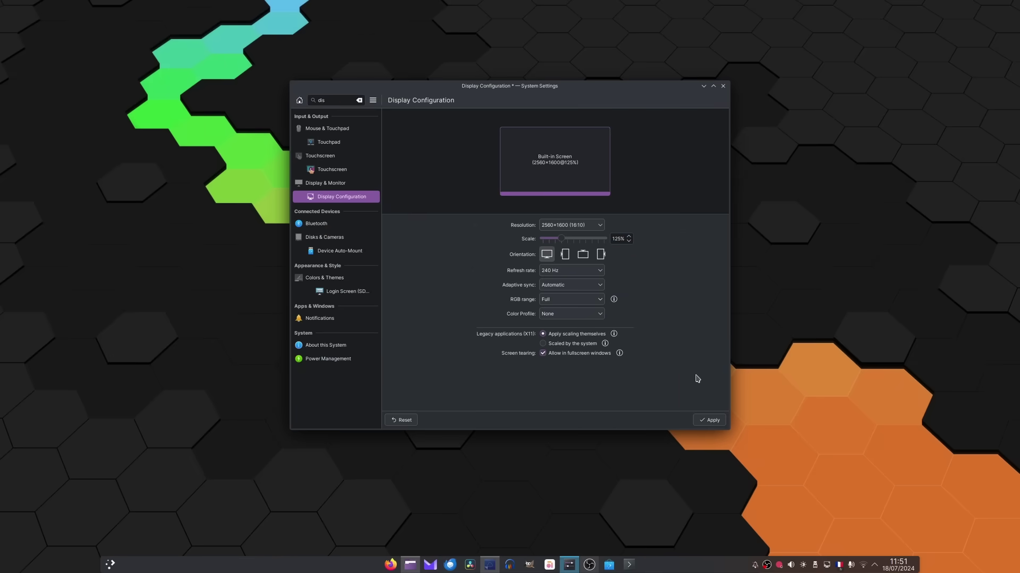
- Apply the 125% scale to Plasma's built-in screen and keep the new display configuration
left_click(714, 421)
left_click(690, 346)
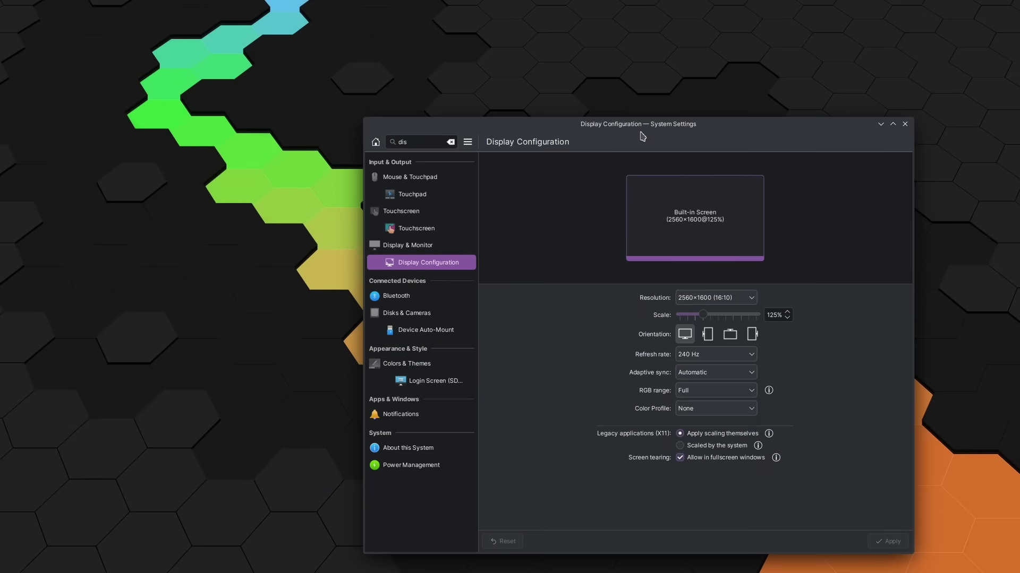
- Inspect OBS alongside System Settings at the new scale, repositioning both windows and minimizing OBS again
left_click_drag(640, 128, 483, 3)
left_click(610, 563)
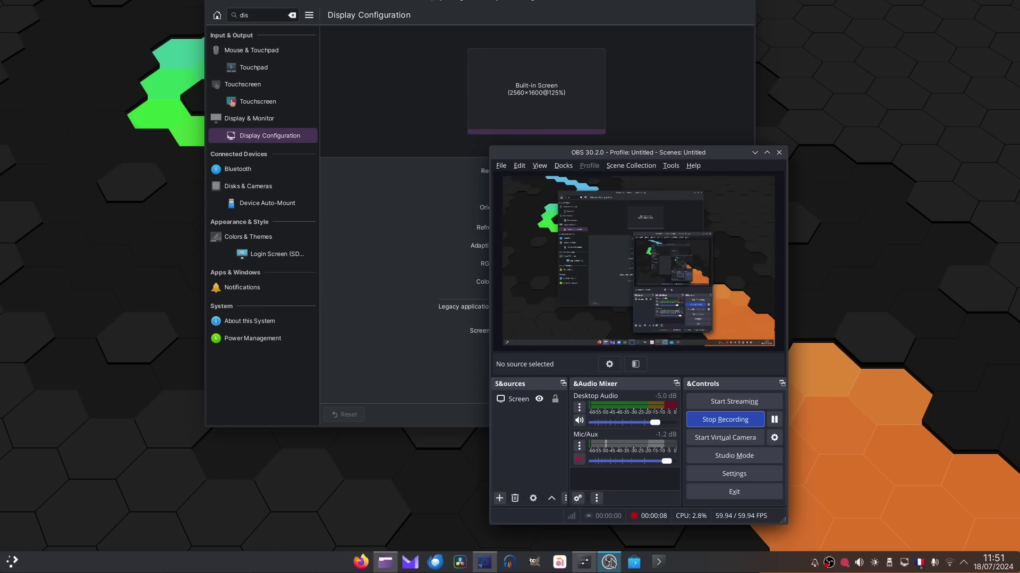
left_click_drag(718, 168, 652, 138)
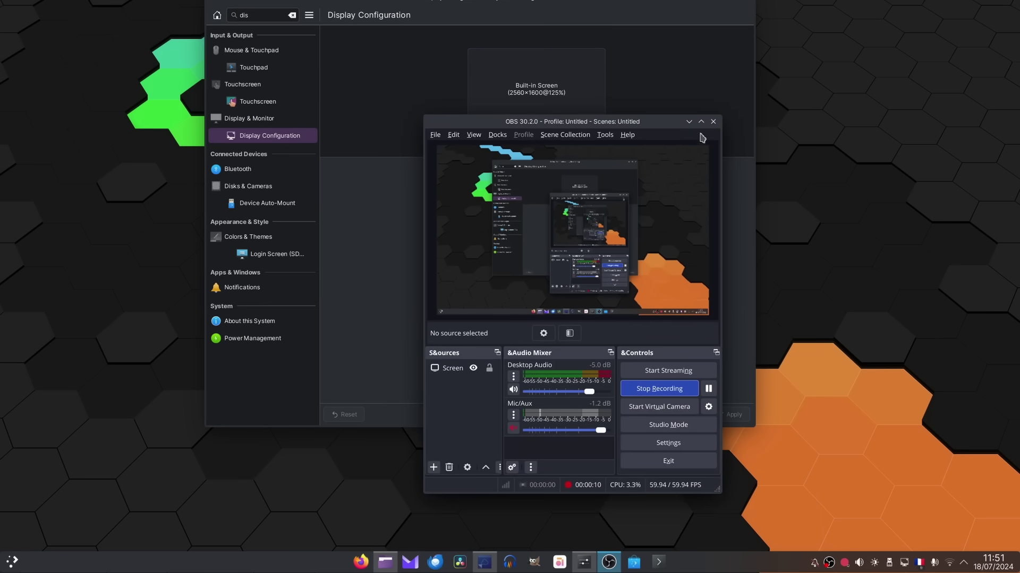
left_click(689, 123)
mouse_move(542, 9)
left_mouse_down()
mouse_move(609, 25)
mouse_move(557, 21)
left_mouse_up()
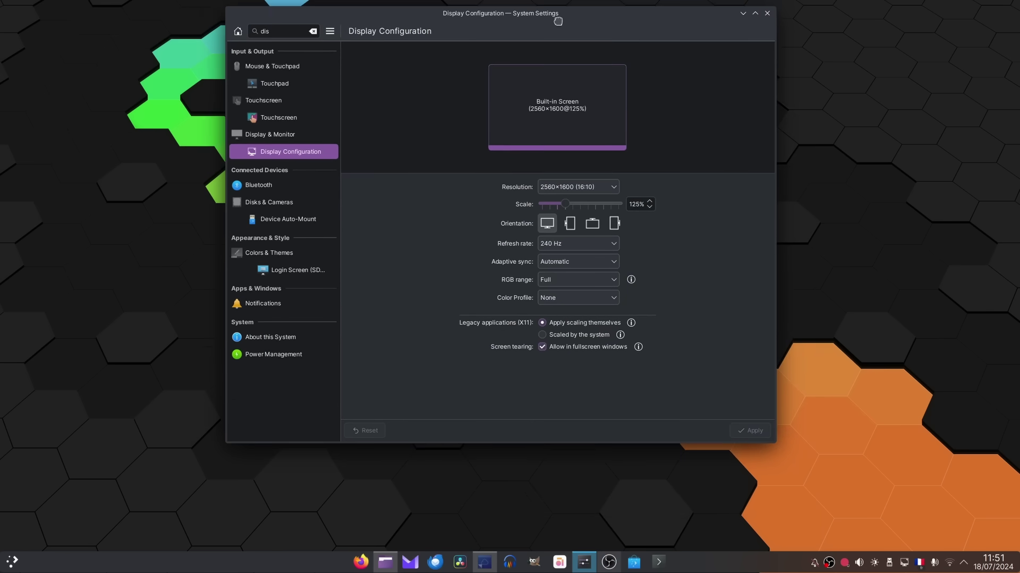
right_click(392, 568)
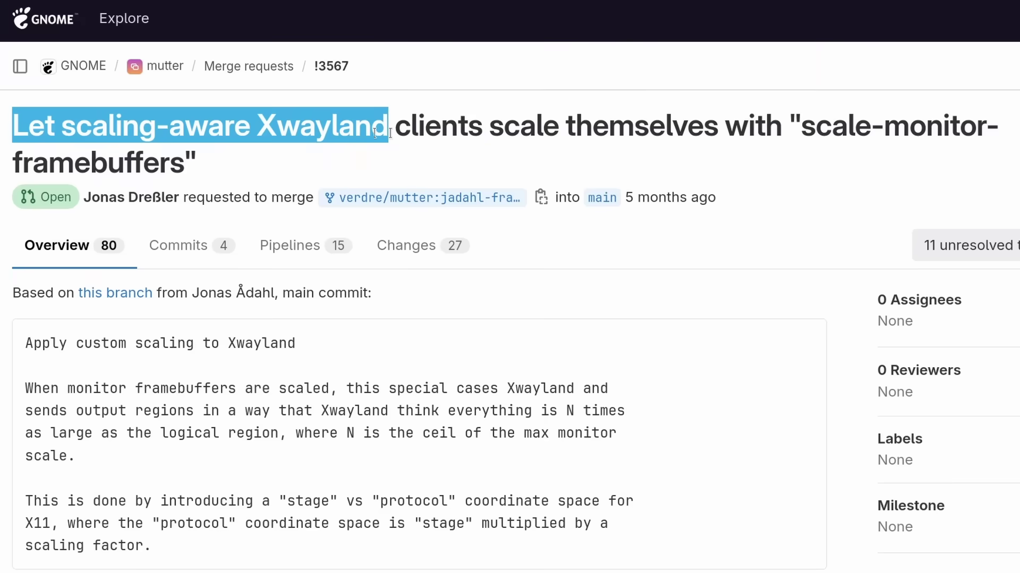
- Read Mutter merge request !3567 on Xwayland scaling, highlighting its title and the lines of the main commit message
left_click_drag(387, 130, 995, 171)
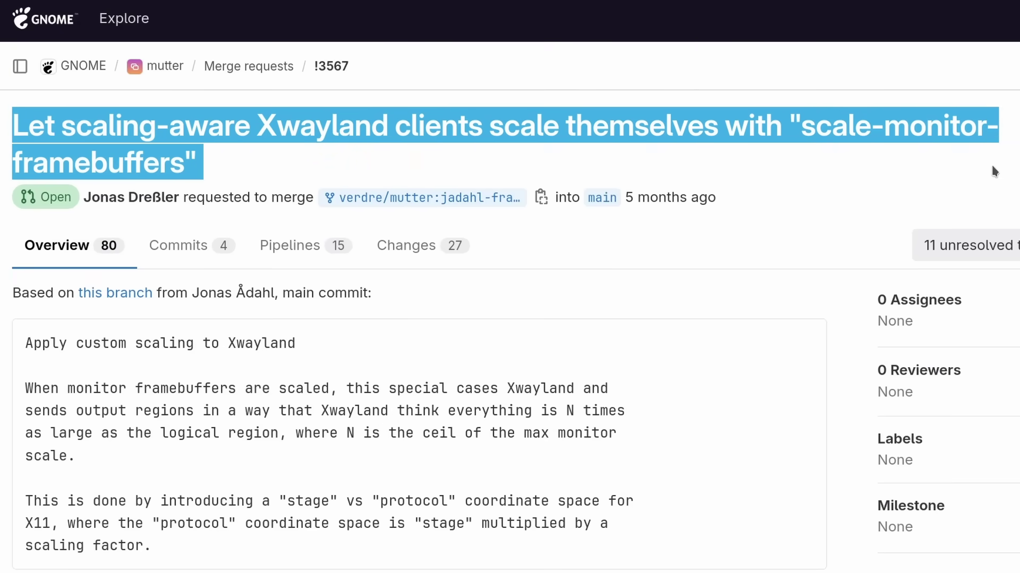
left_click(167, 365)
left_click_drag(36, 344, 189, 337)
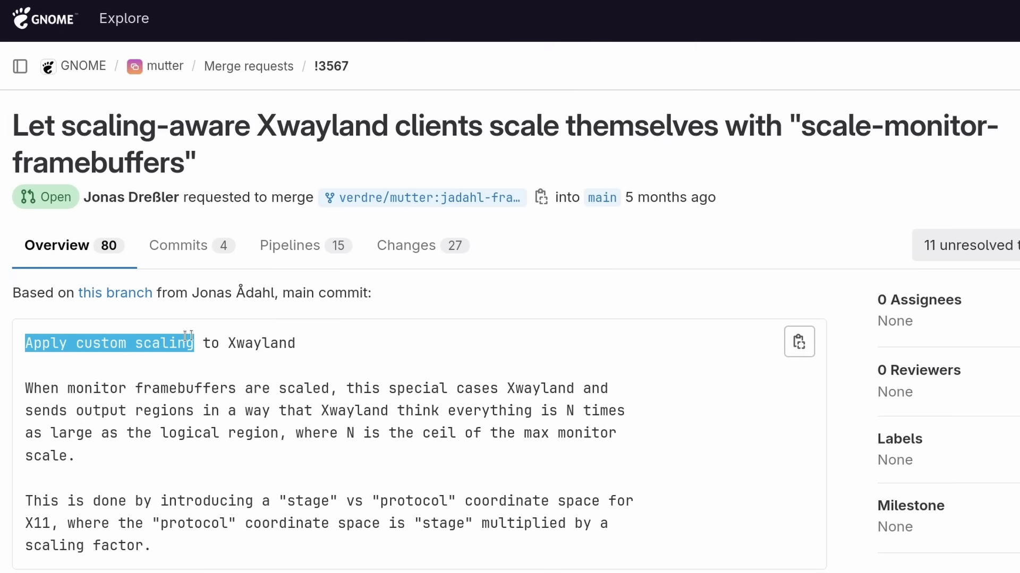
left_click_drag(25, 388, 518, 396)
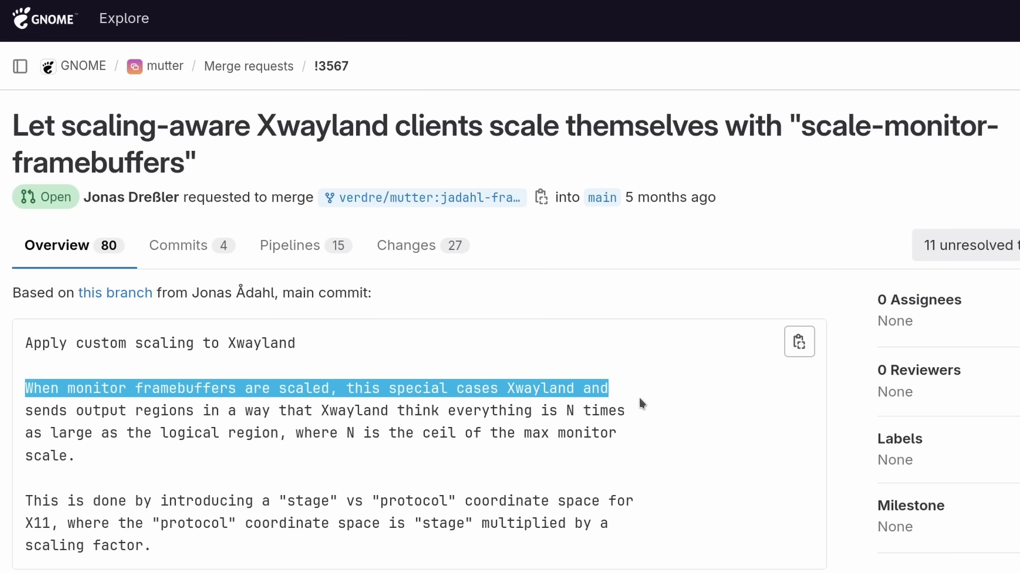
left_click_drag(639, 398, 639, 550)
left_click(639, 550)
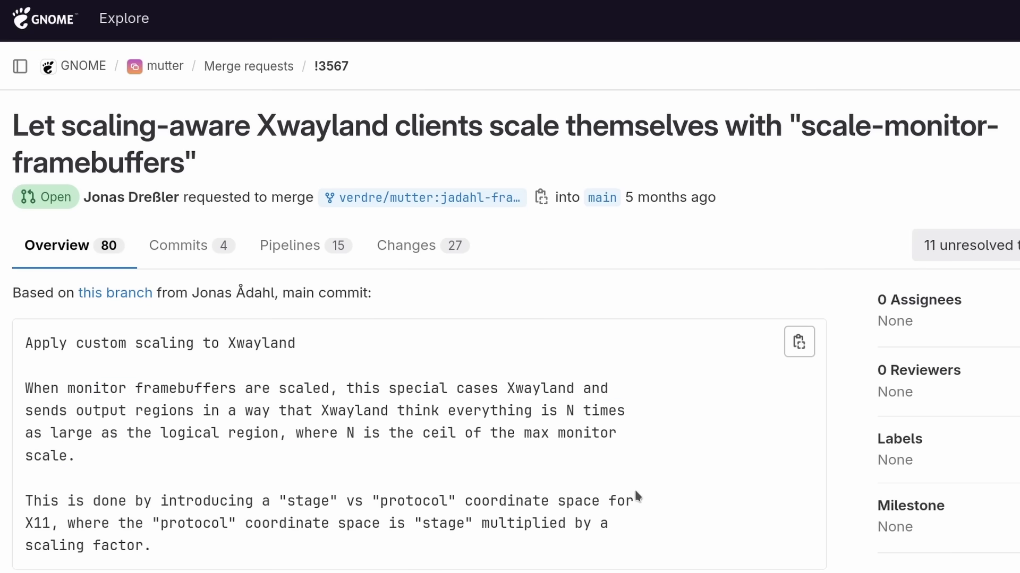
scroll(636, 495, "down", 2)
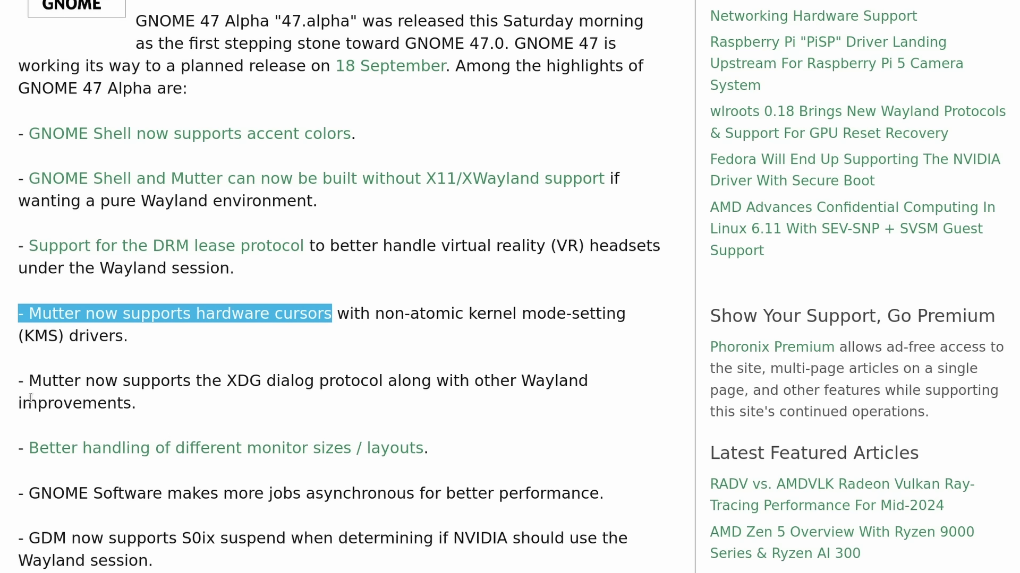
- Read the GNOME 47 Alpha highlights in the Phoronix article, highlighting the Mutter XDG dialog protocol entry
left_click_drag(149, 391, 237, 403)
scroll(313, 361, "down", 5)
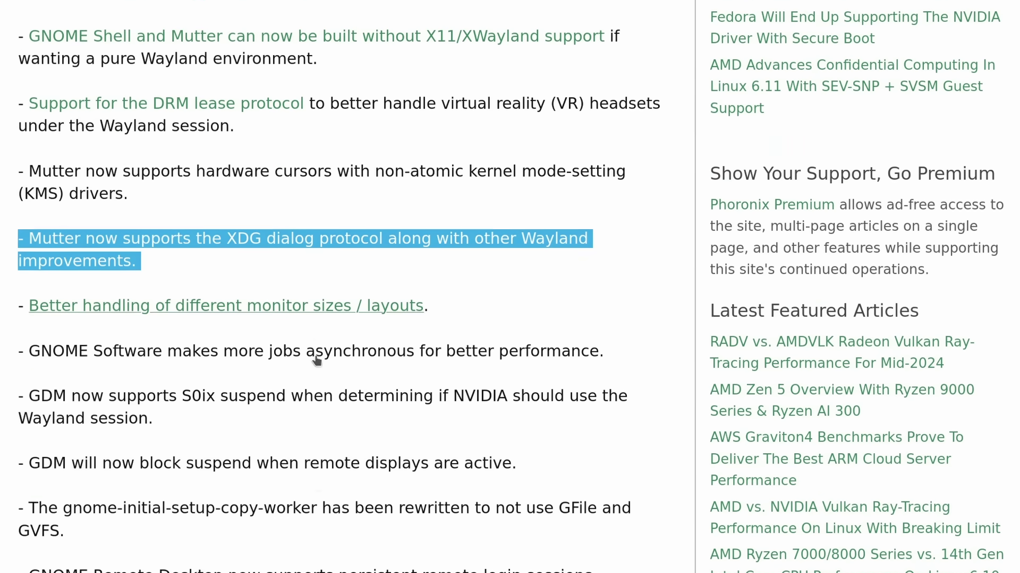
scroll(202, 301, "down", 2)
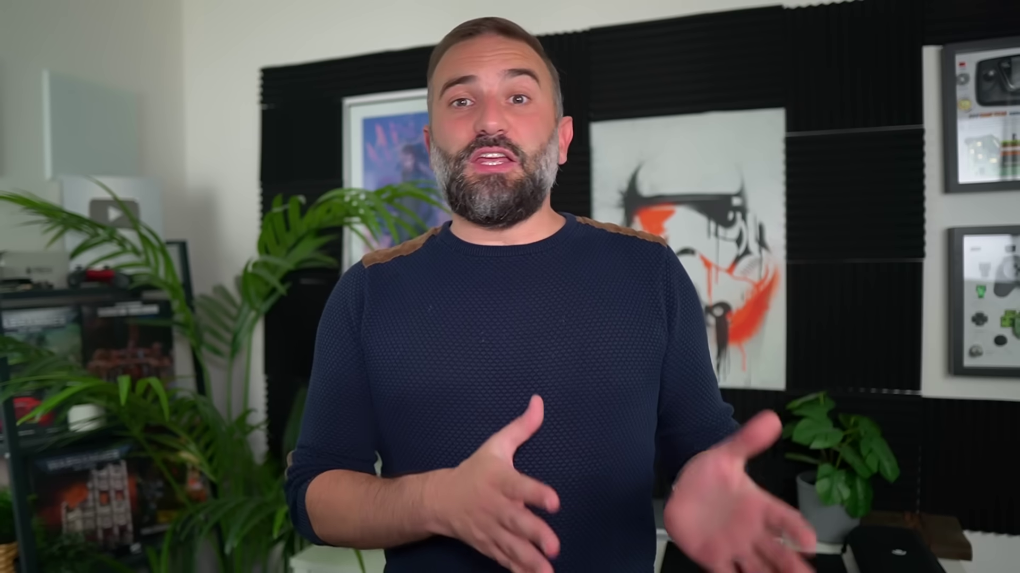